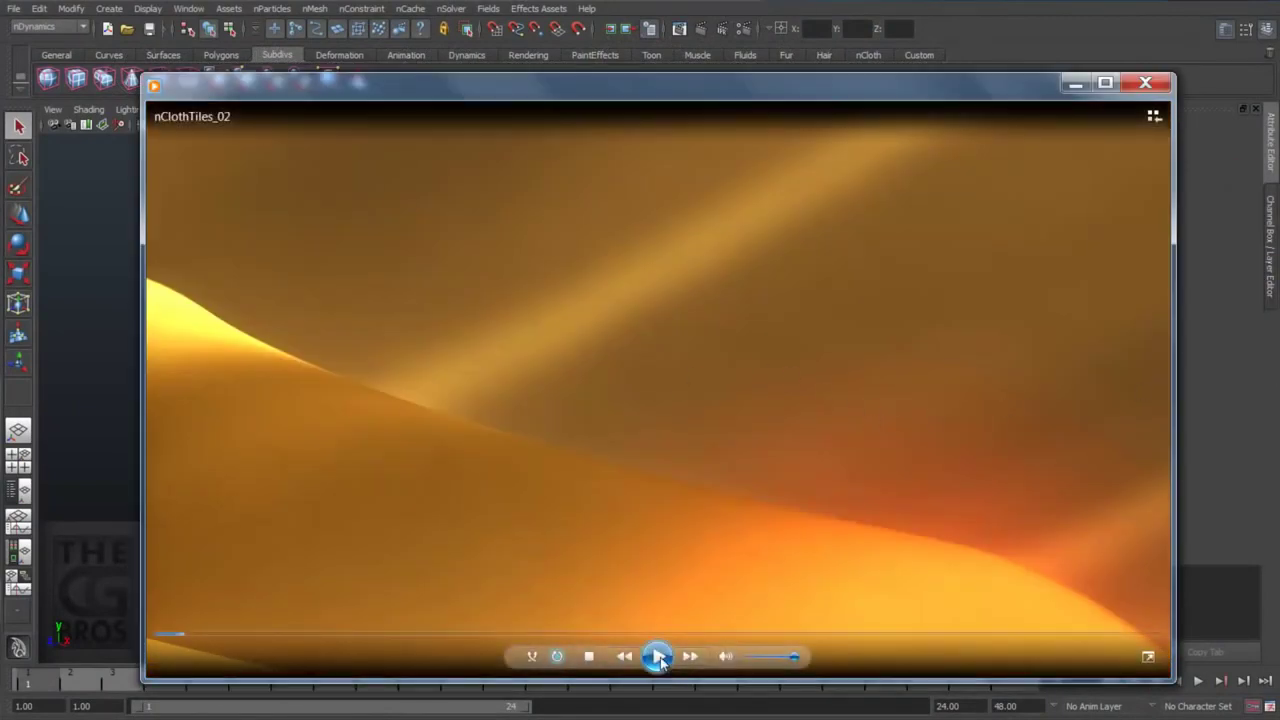
Play the nClothTiles_02 preview showing the finished golden flying-tile effect.
{"action": "left_click", "coordinate": [657, 657]}
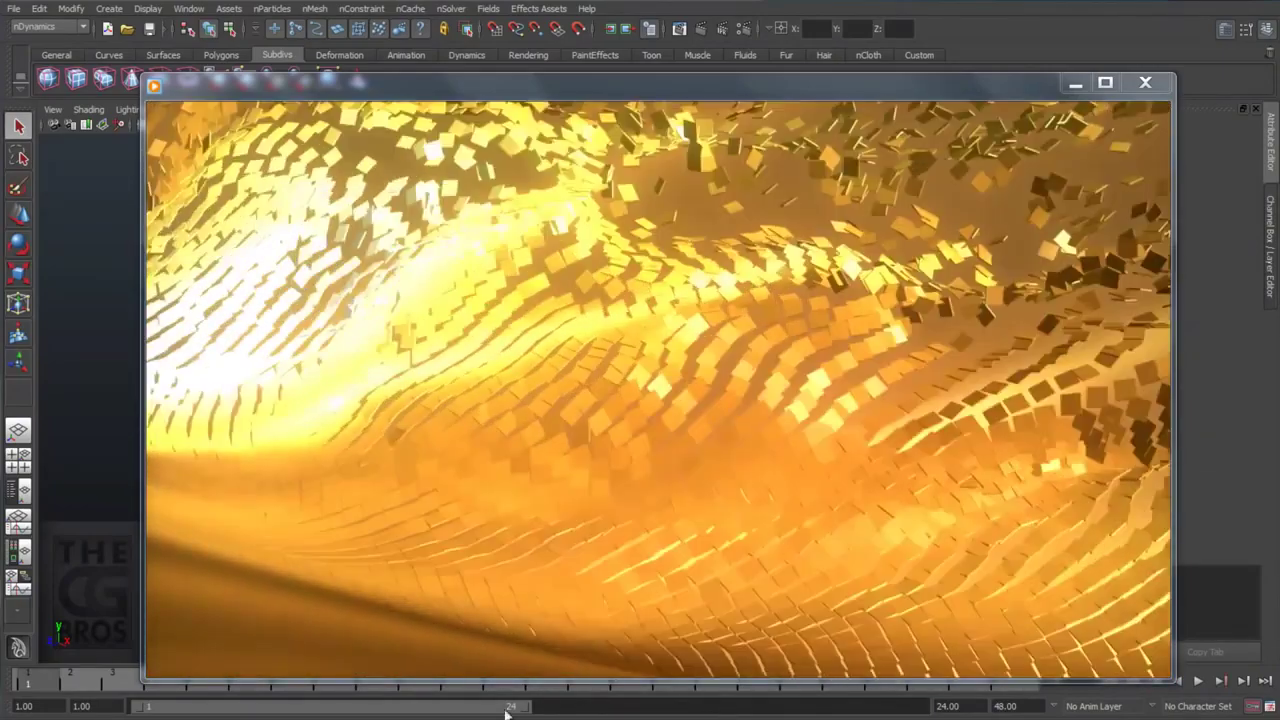
Close the Windows Media Player preview to return to Maya's empty grid scene.
{"action": "mouse_move", "coordinate": [199, 333]}
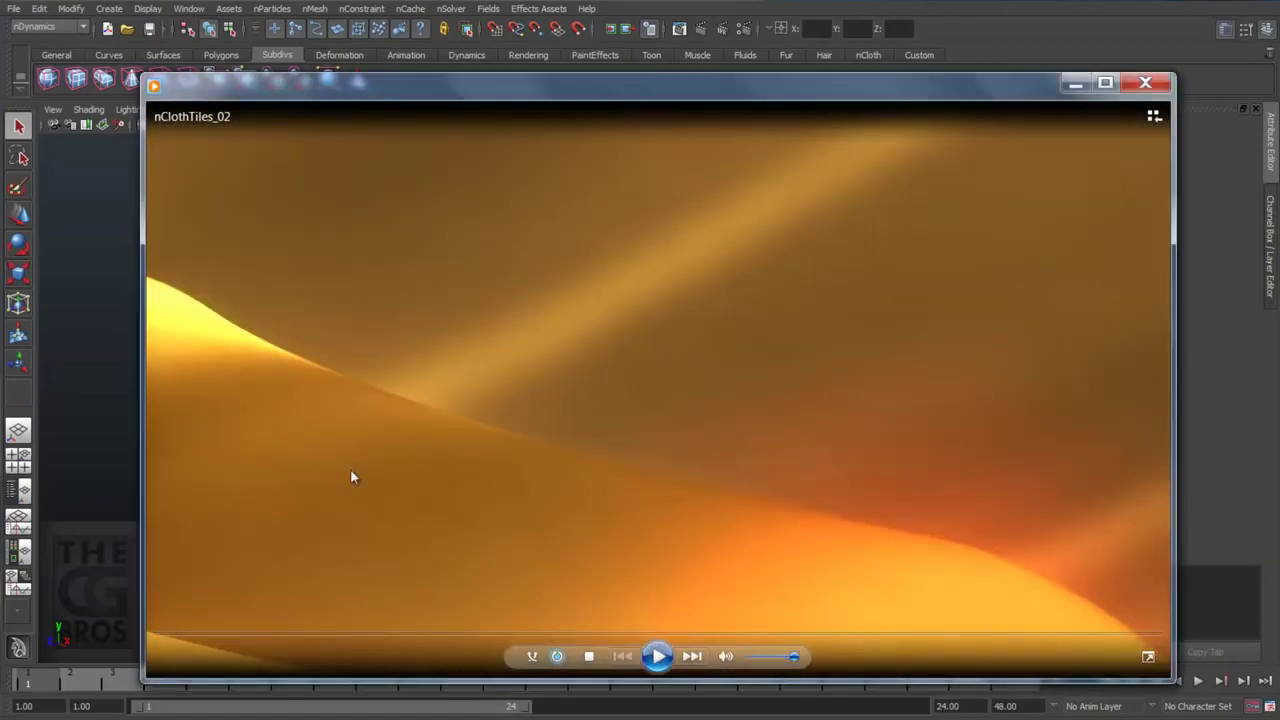
{"action": "left_click", "coordinate": [1153, 88]}
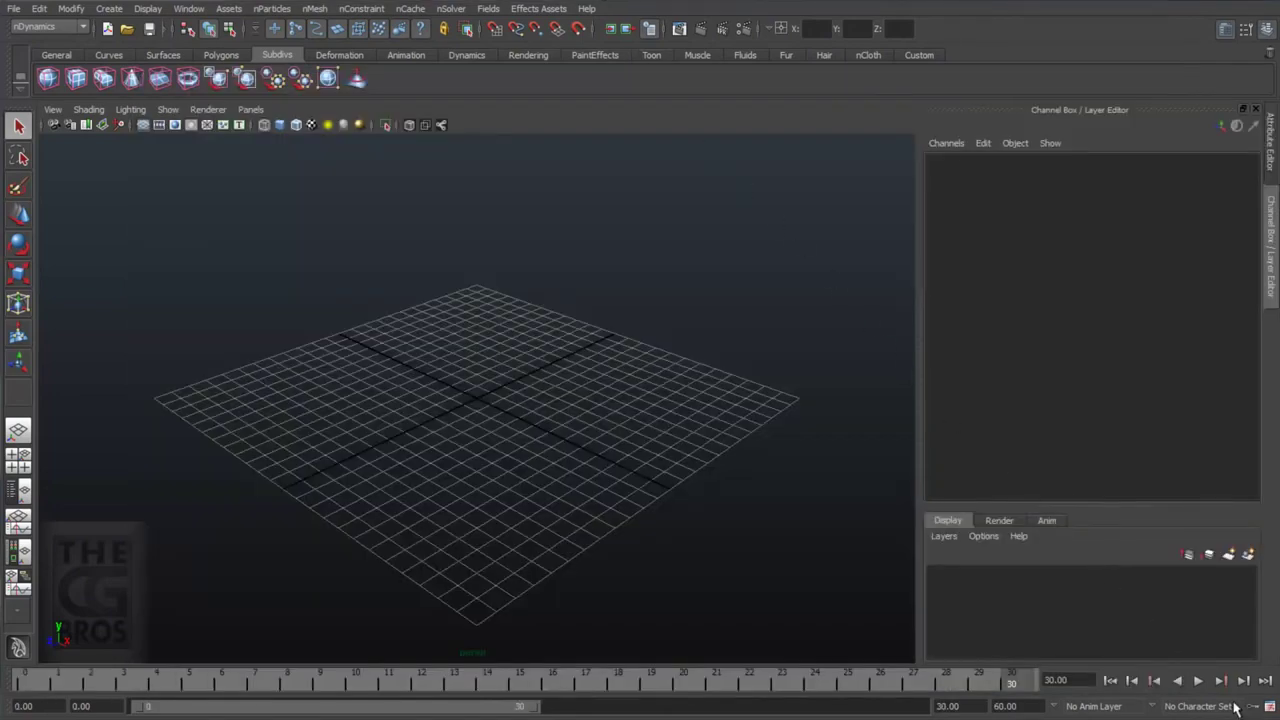
Set the animation end time to 300, then switch to the Polygons menu set and Move tool.
{"action": "left_click", "coordinate": [1267, 703]}
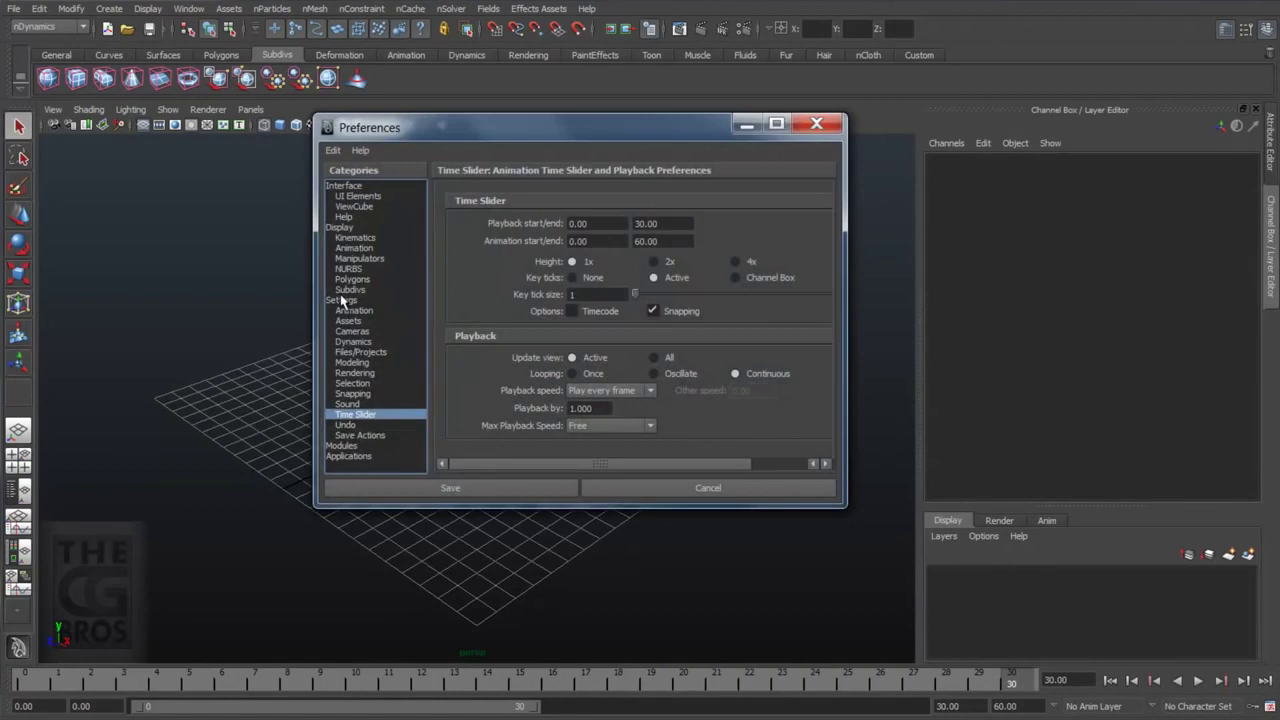
{"action": "left_click", "coordinate": [341, 300]}
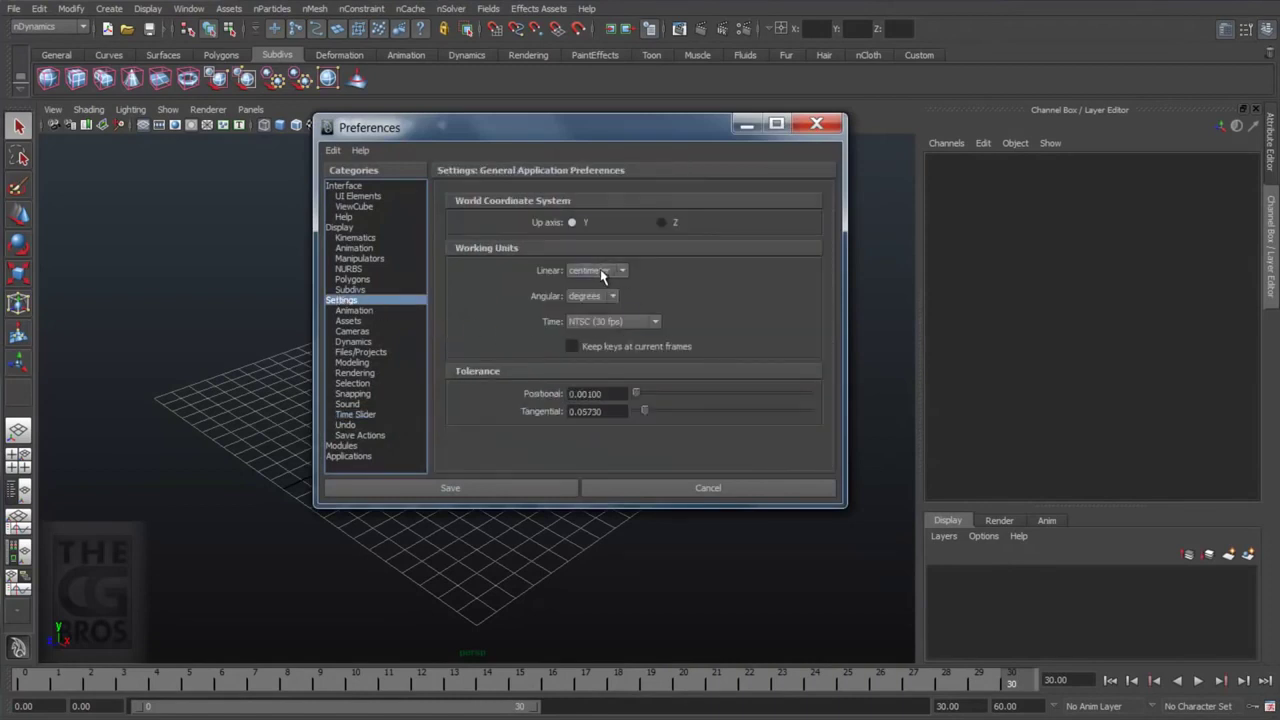
{"action": "left_click", "coordinate": [730, 488]}
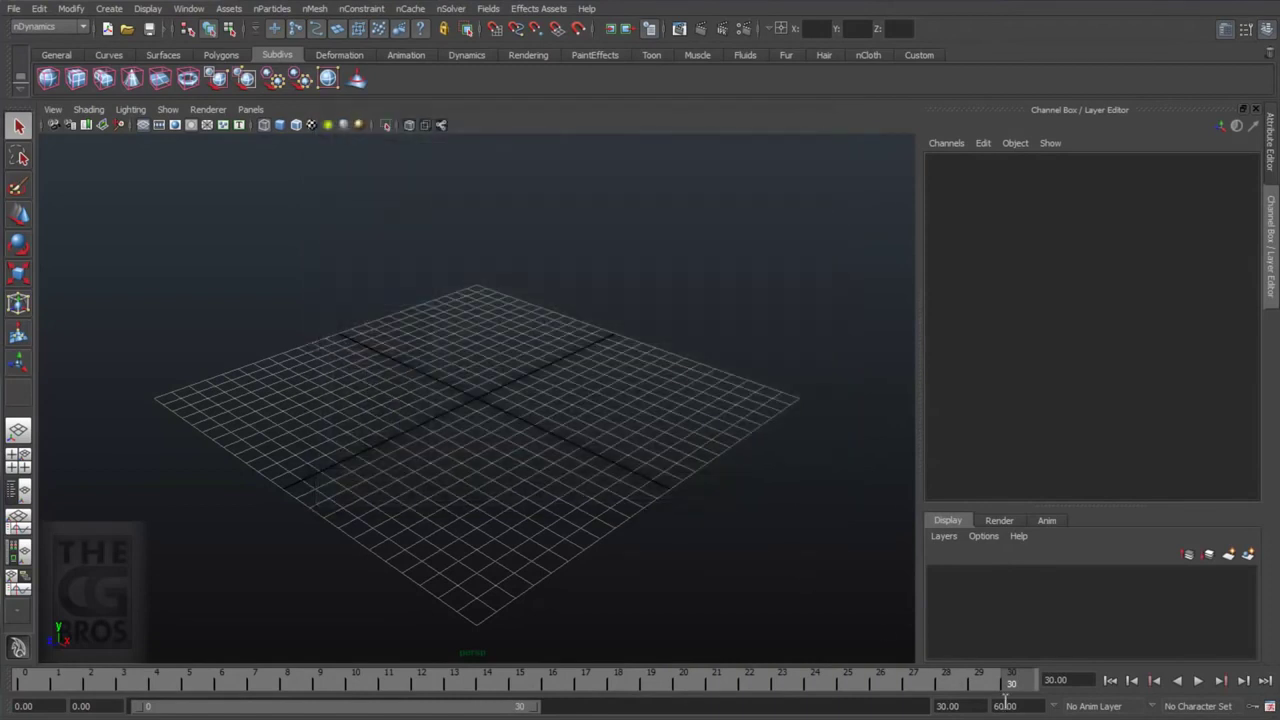
{"action": "type", "text": "300"}
{"action": "key", "text": "Return"}
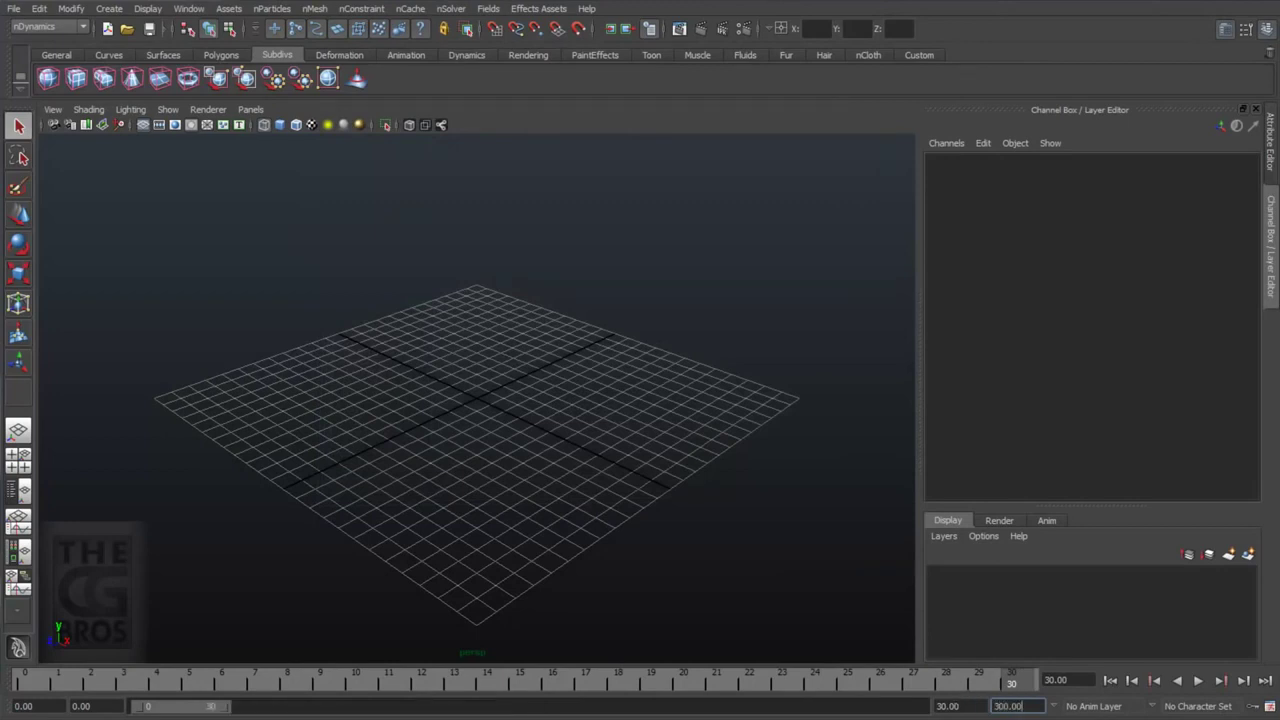
{"action": "key", "text": "F3"}
{"action": "key", "text": "w"}
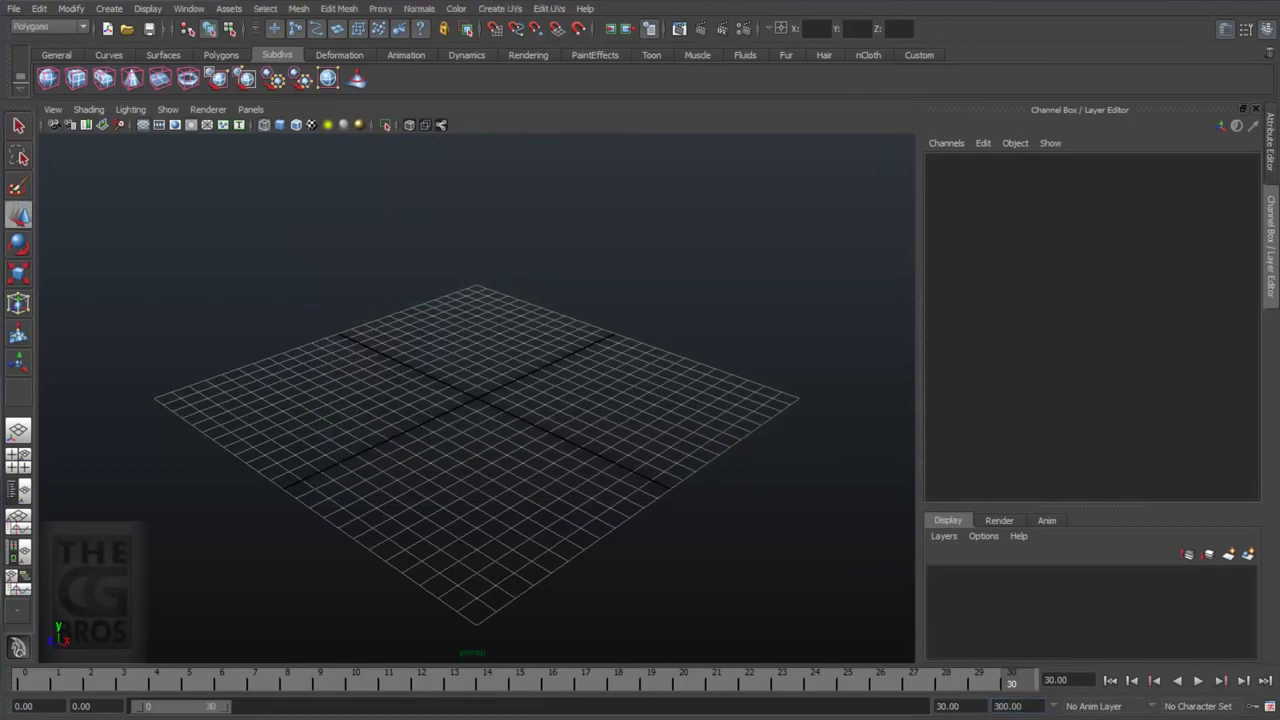
Create a polygon plane with width and height of 25.
{"action": "left_click", "coordinate": [126, 12]}
{"action": "mouse_move", "coordinate": [146, 48]}
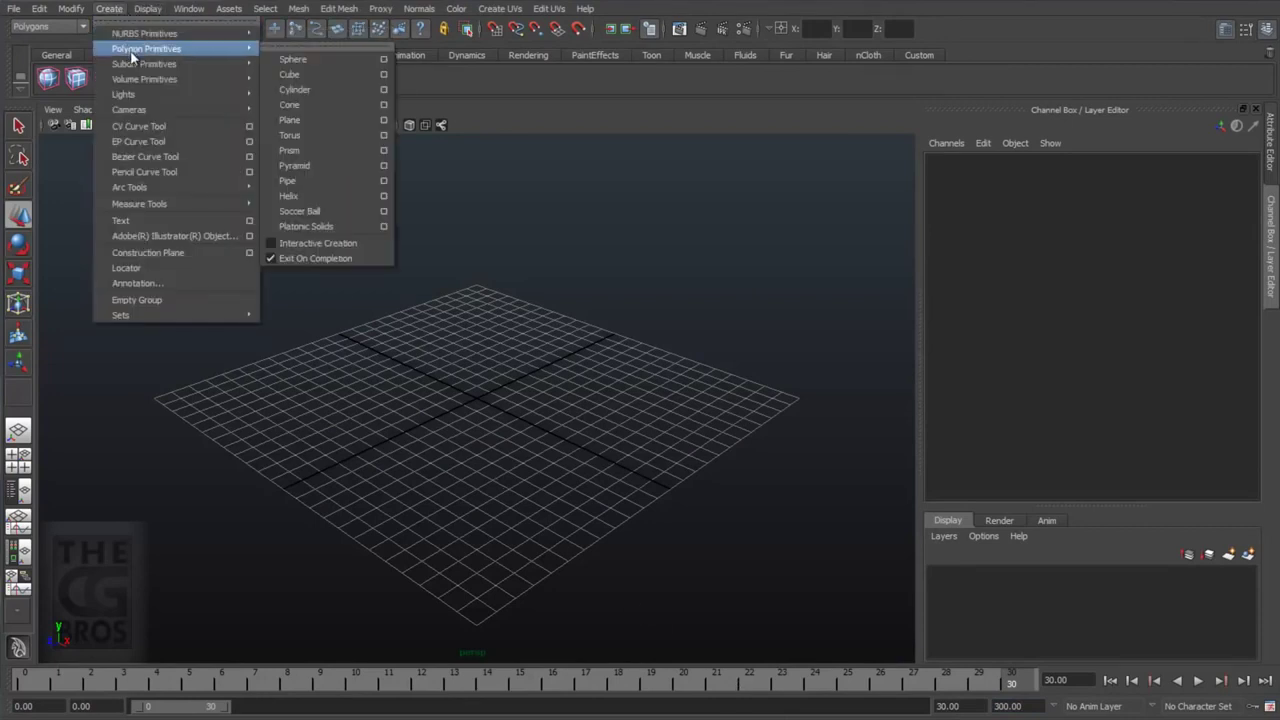
{"action": "left_click", "coordinate": [307, 119]}
{"action": "left_click", "coordinate": [962, 343]}
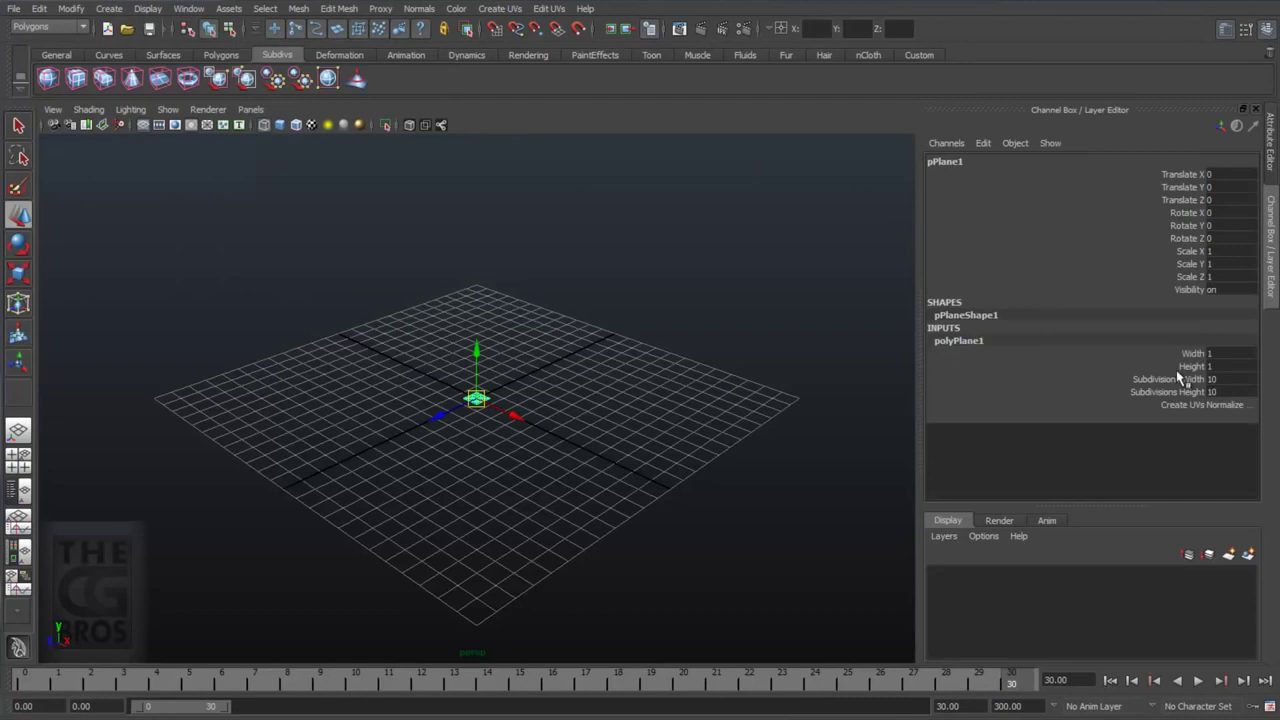
{"action": "left_click", "coordinate": [1232, 356]}
{"action": "left_click_drag", "start_coordinate": [1237, 366], "coordinate": [1240, 392]}
{"action": "type", "text": "25"}
{"action": "key", "text": "Return"}
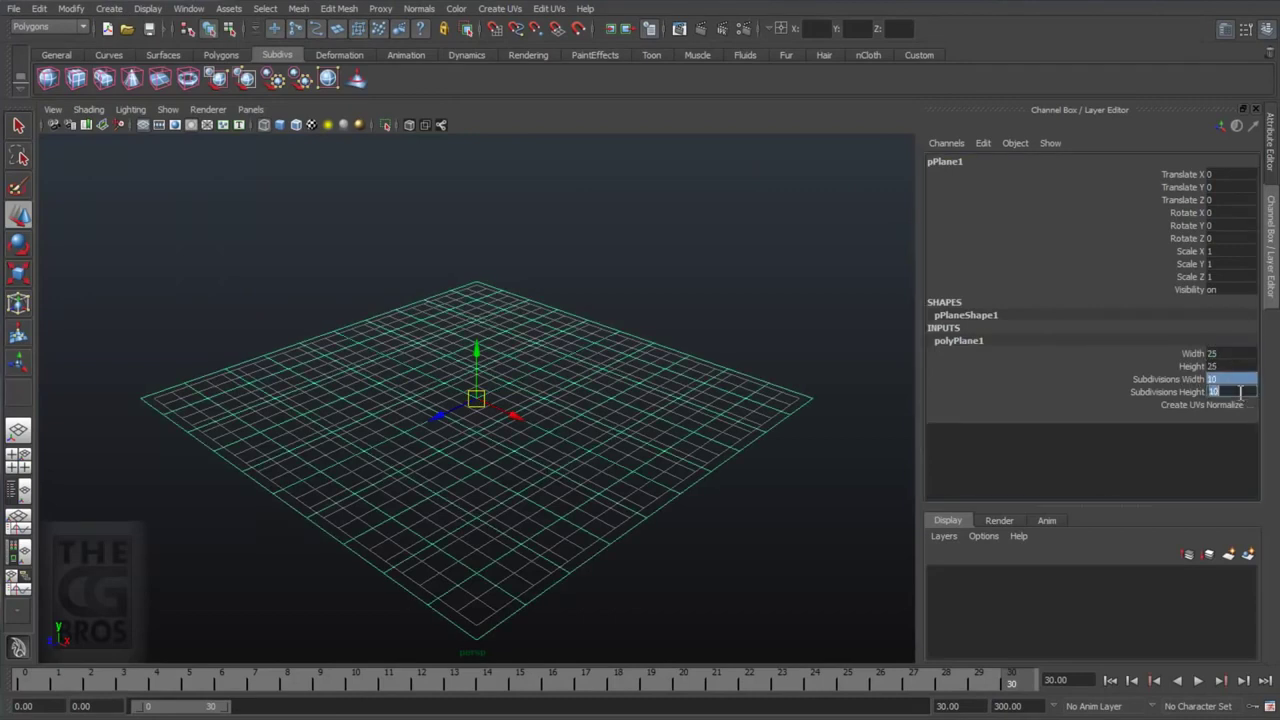
Subdivide the plane 200 by 200 into a dense mesh.
{"action": "type", "text": "200"}
{"action": "key", "text": "Return"}
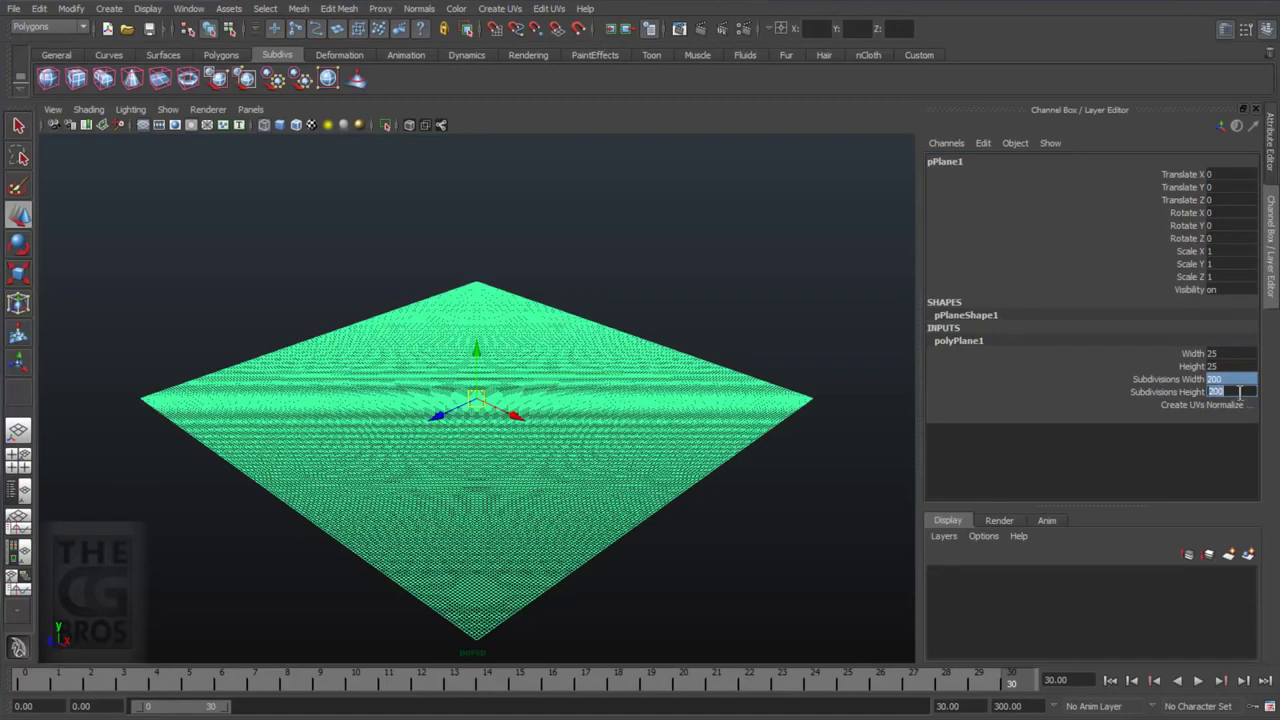
{"action": "key", "text": "Escape"}
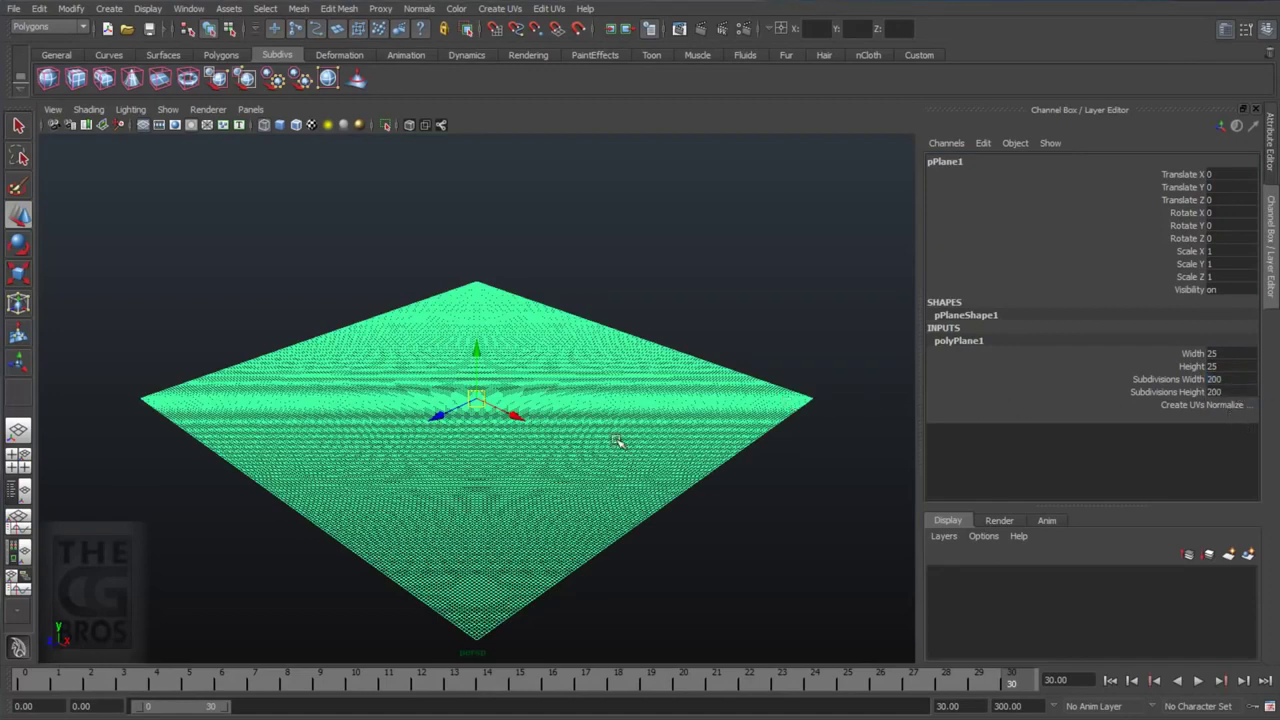
{"action": "left_click_drag", "start_coordinate": [498, 446], "coordinate": [474, 432], "text": "alt"}
{"action": "middle_click_drag", "start_coordinate": [474, 432], "coordinate": [472, 425], "text": "alt"}
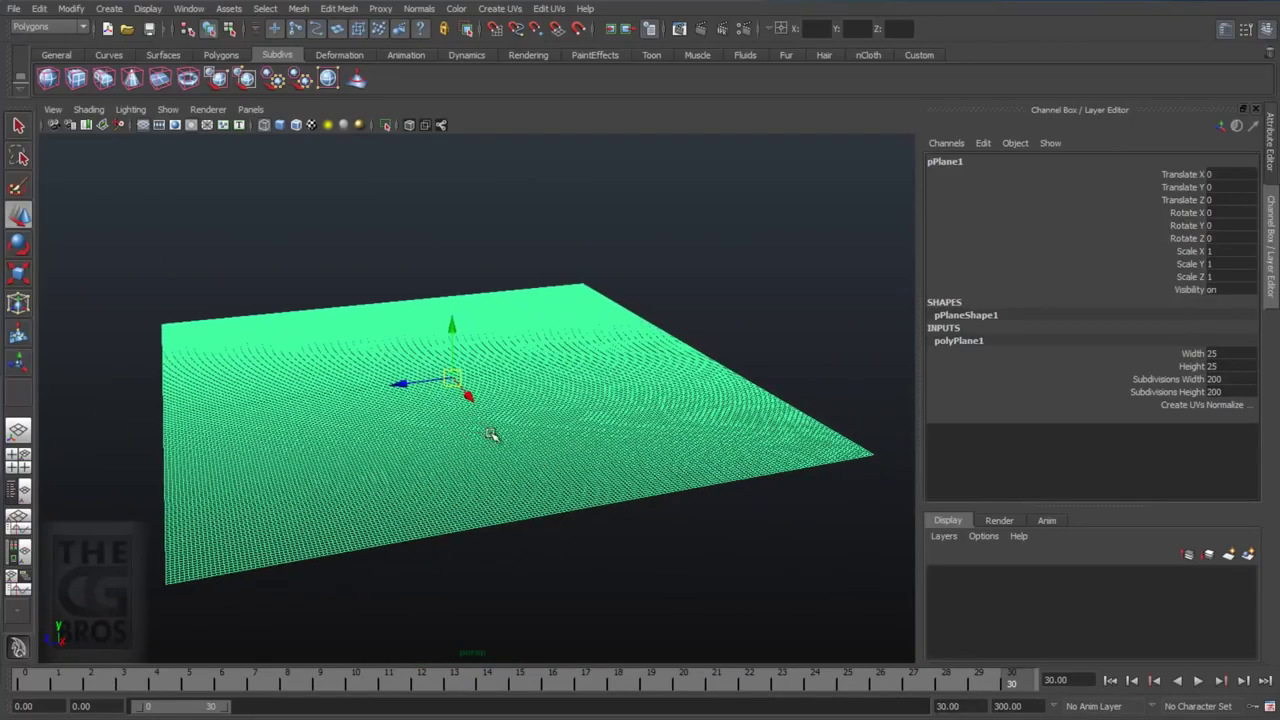
Reselect pPlane1, collapse the Channel Box panel, and frame the whole plane in the widened viewport.
{"action": "left_click", "coordinate": [789, 566]}
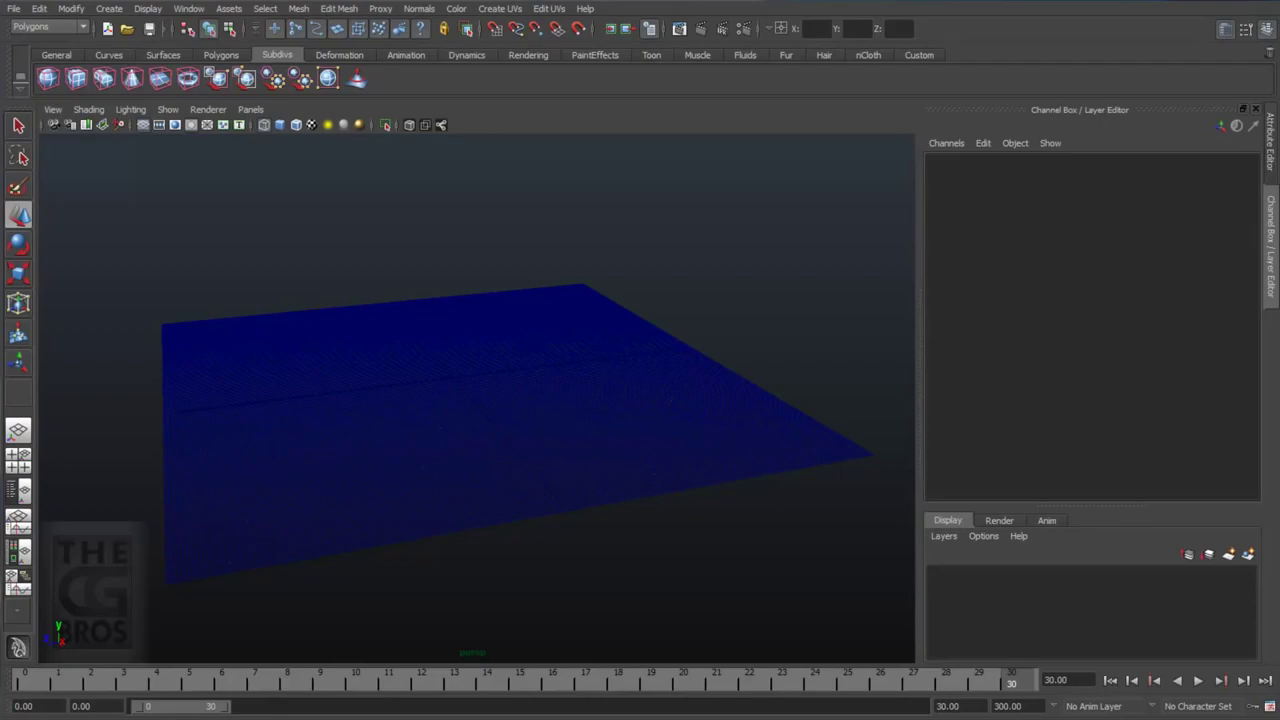
{"action": "left_click", "coordinate": [541, 492]}
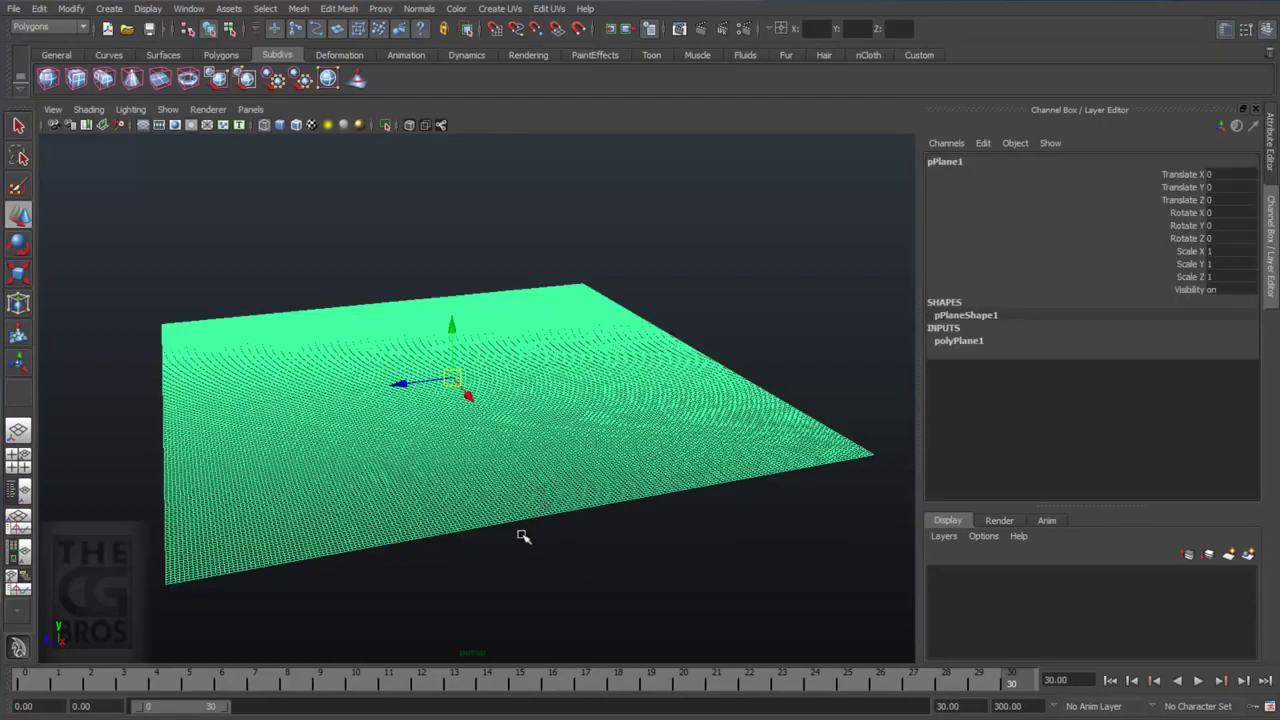
{"action": "mouse_move", "coordinate": [367, 497]}
{"action": "left_mouse_down", "text": "alt"}
{"action": "mouse_move", "coordinate": [380, 491]}
{"action": "mouse_move", "coordinate": [356, 514]}
{"action": "left_mouse_up", "text": "alt"}
{"action": "mouse_move", "coordinate": [434, 526]}
{"action": "left_mouse_down", "text": "alt"}
{"action": "mouse_move", "coordinate": [451, 514]}
{"action": "mouse_move", "coordinate": [452, 532]}
{"action": "left_mouse_up", "text": "alt"}
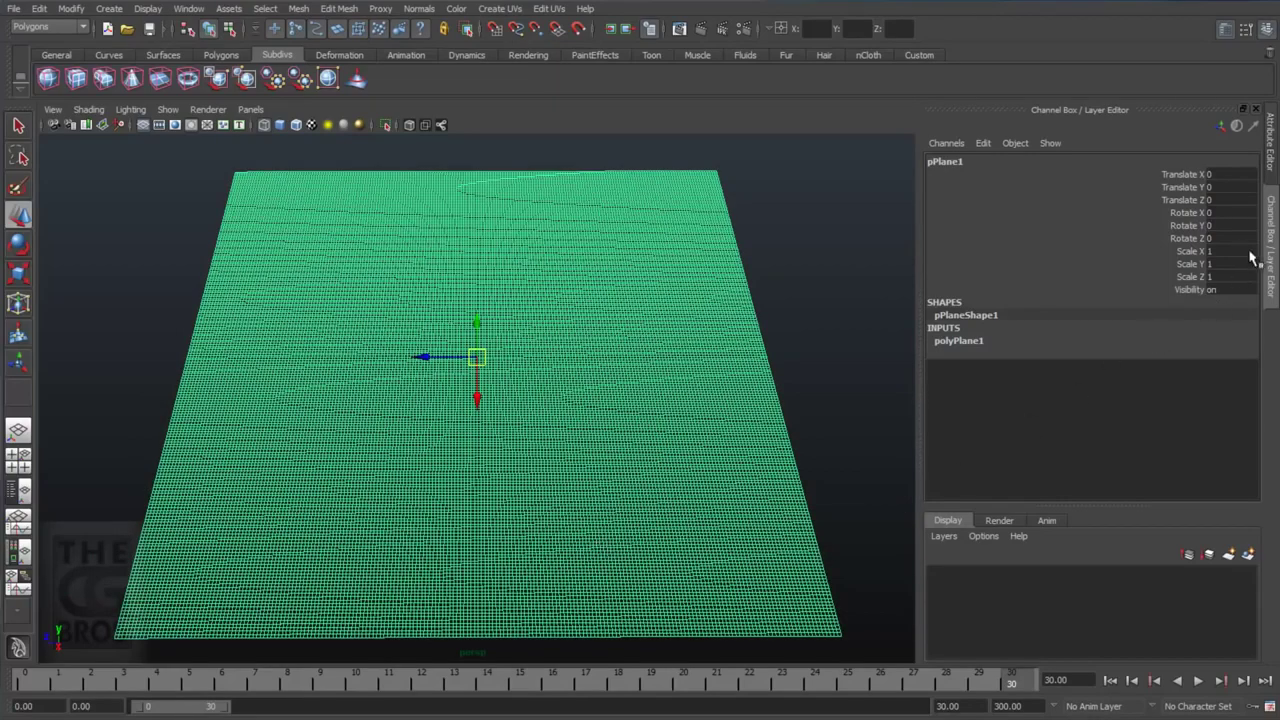
{"action": "left_click", "coordinate": [1271, 230]}
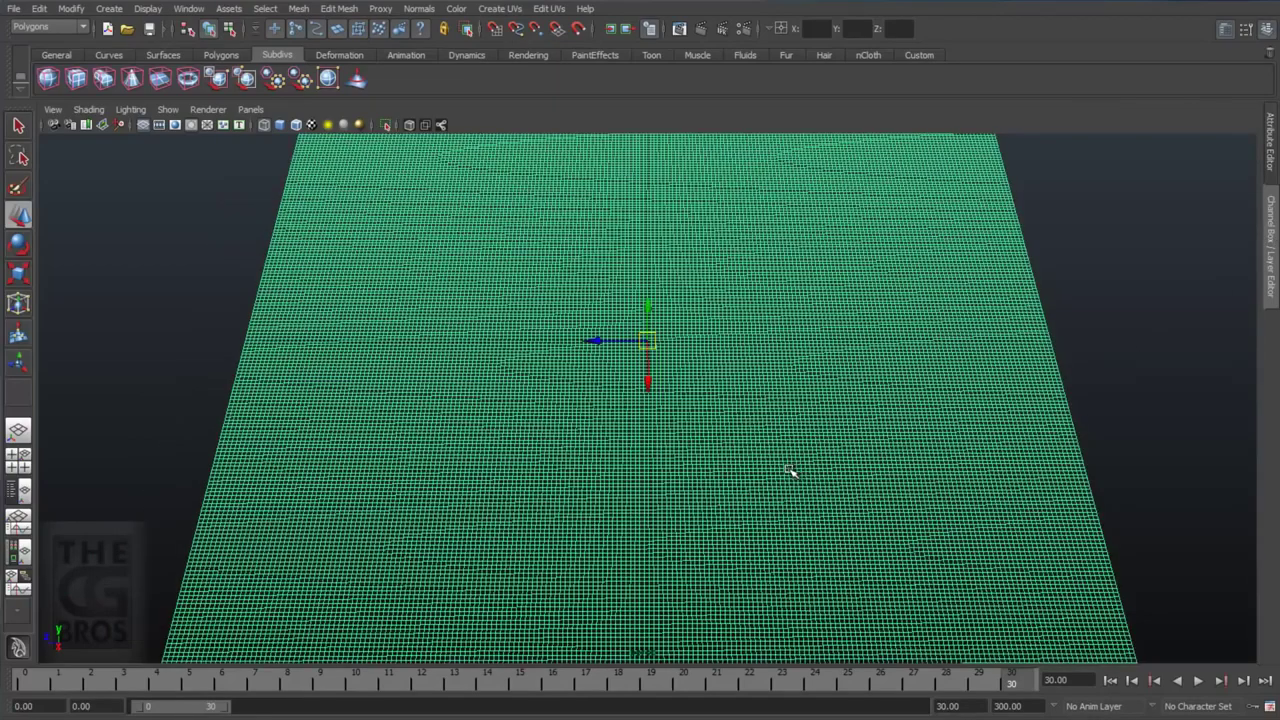
{"action": "right_click_drag", "start_coordinate": [740, 474], "coordinate": [585, 483], "text": "alt"}
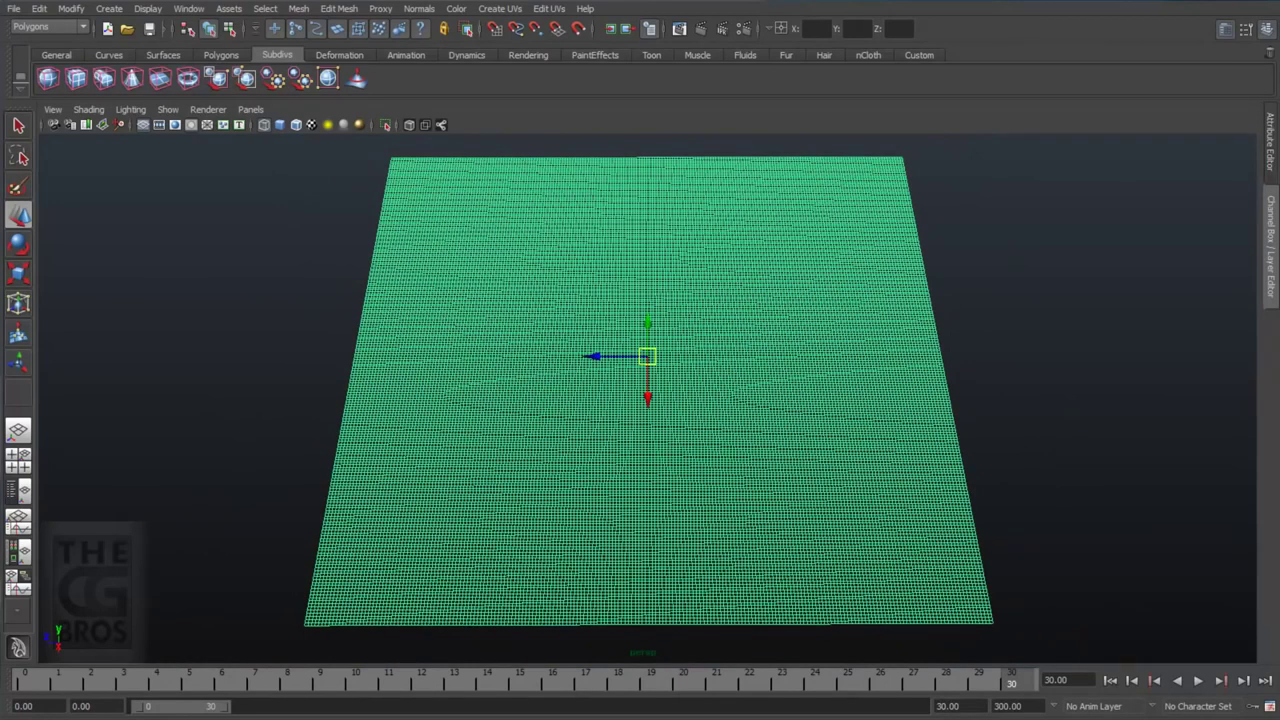
Select all edges of pPlane1 and apply Detach Component so each face becomes a tile.
{"action": "right_click", "coordinate": [721, 340]}
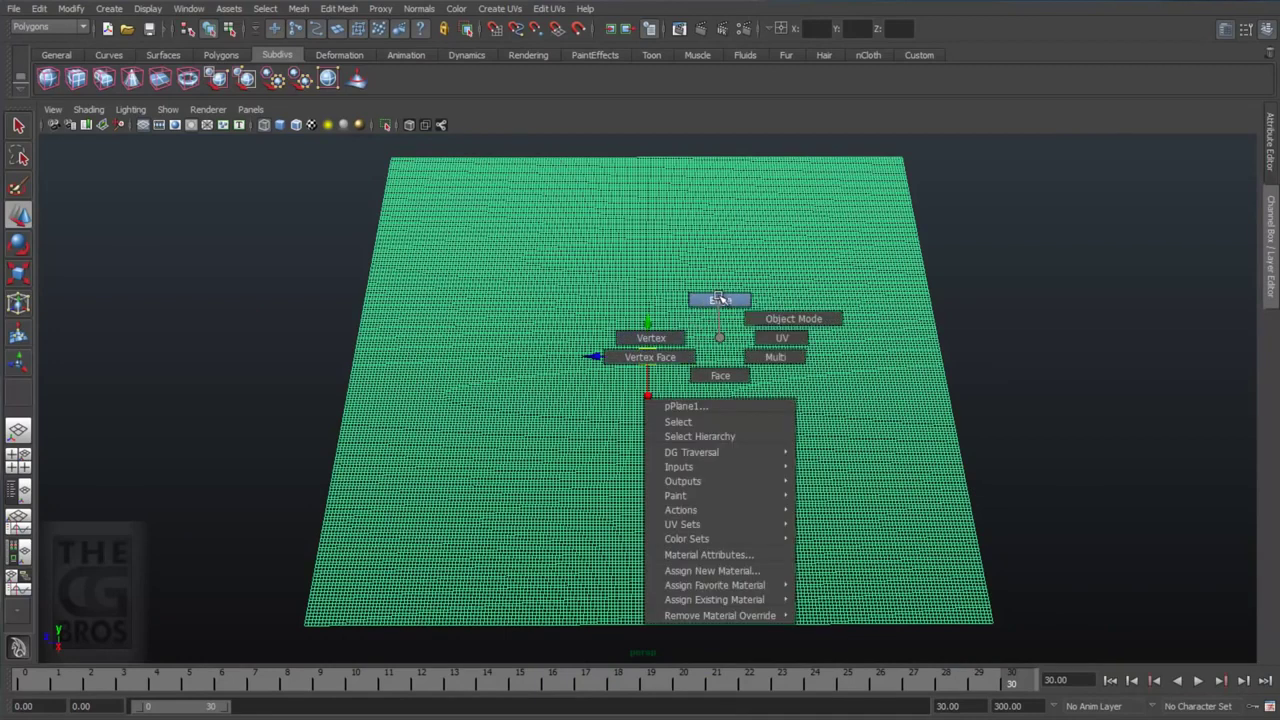
{"action": "left_click", "coordinate": [720, 299]}
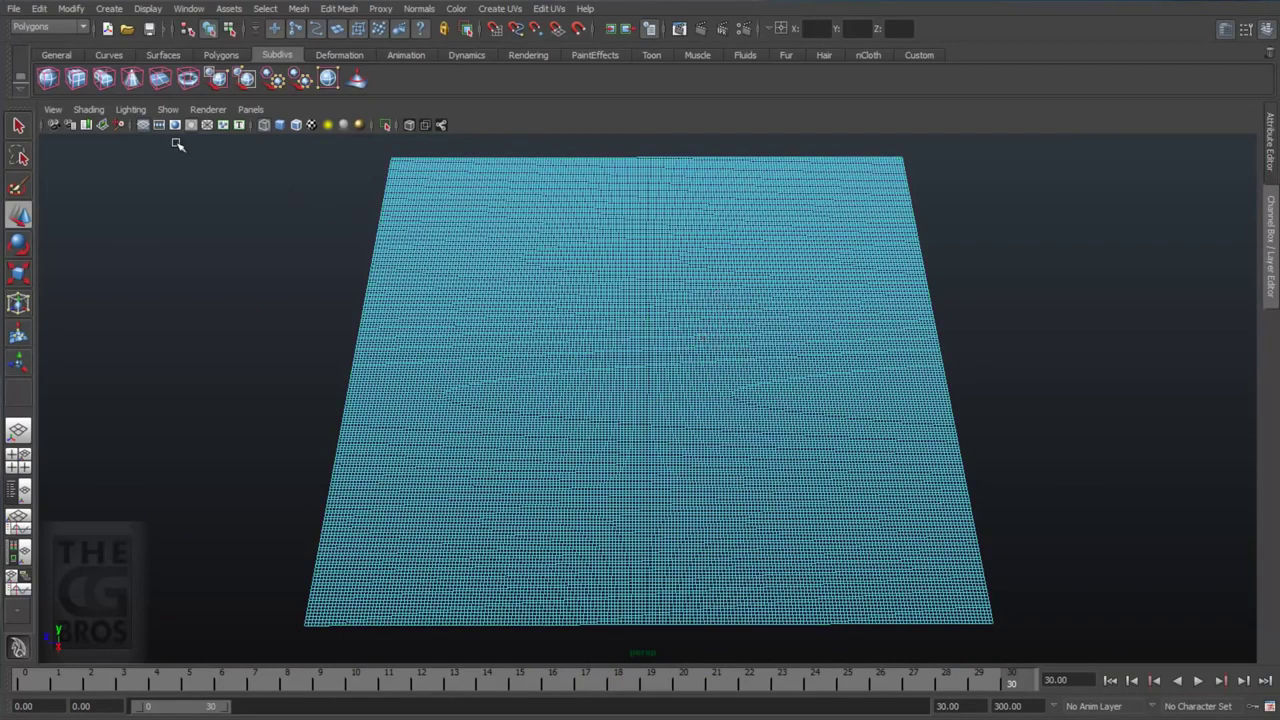
{"action": "left_click_drag", "start_coordinate": [144, 143], "coordinate": [1074, 640]}
{"action": "left_click", "coordinate": [336, 9]}
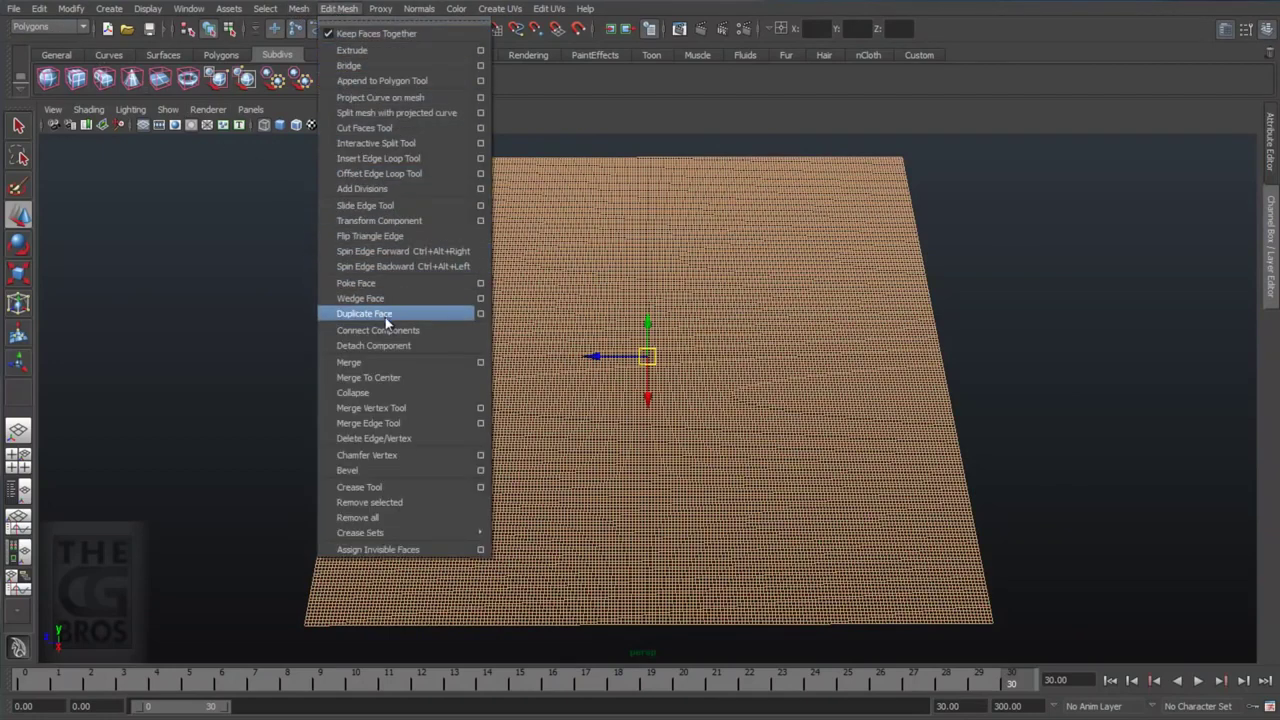
{"action": "left_click", "coordinate": [387, 346]}
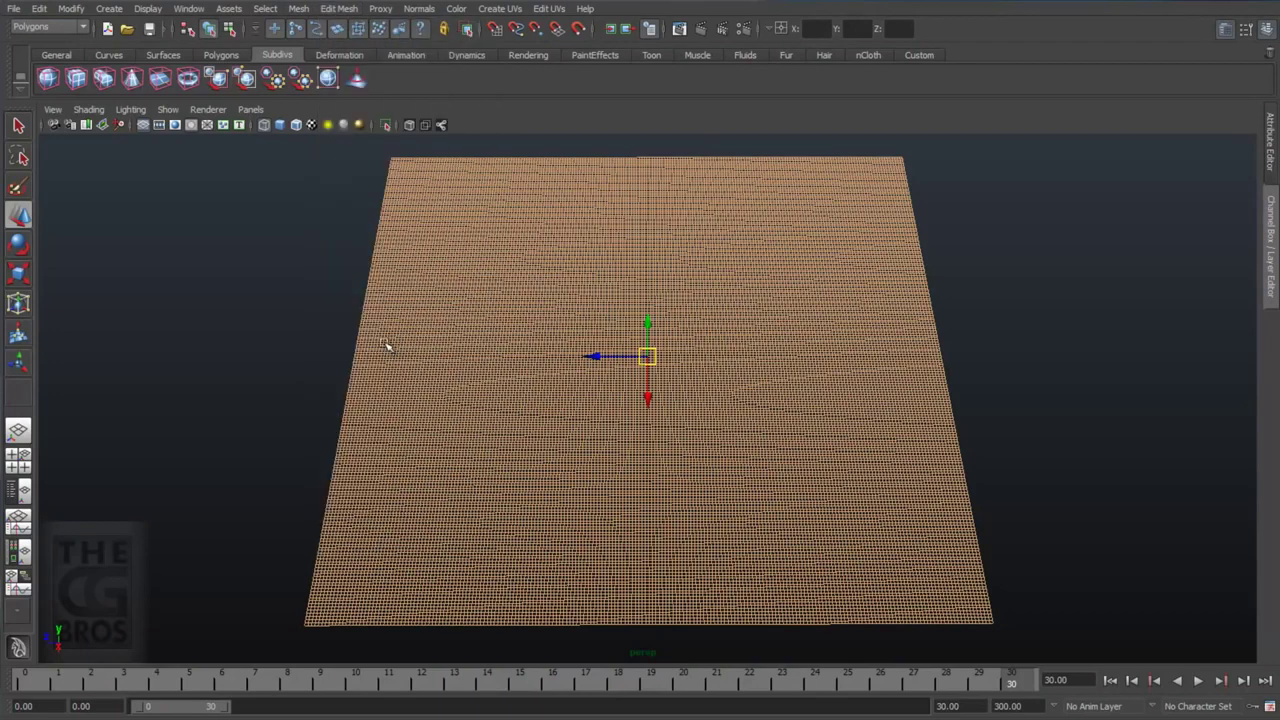
Reselect pPlane1 as an object and convert it to nCloth from the nDynamics menu set.
{"action": "left_click", "coordinate": [1012, 448]}
{"action": "left_click", "coordinate": [18, 126]}
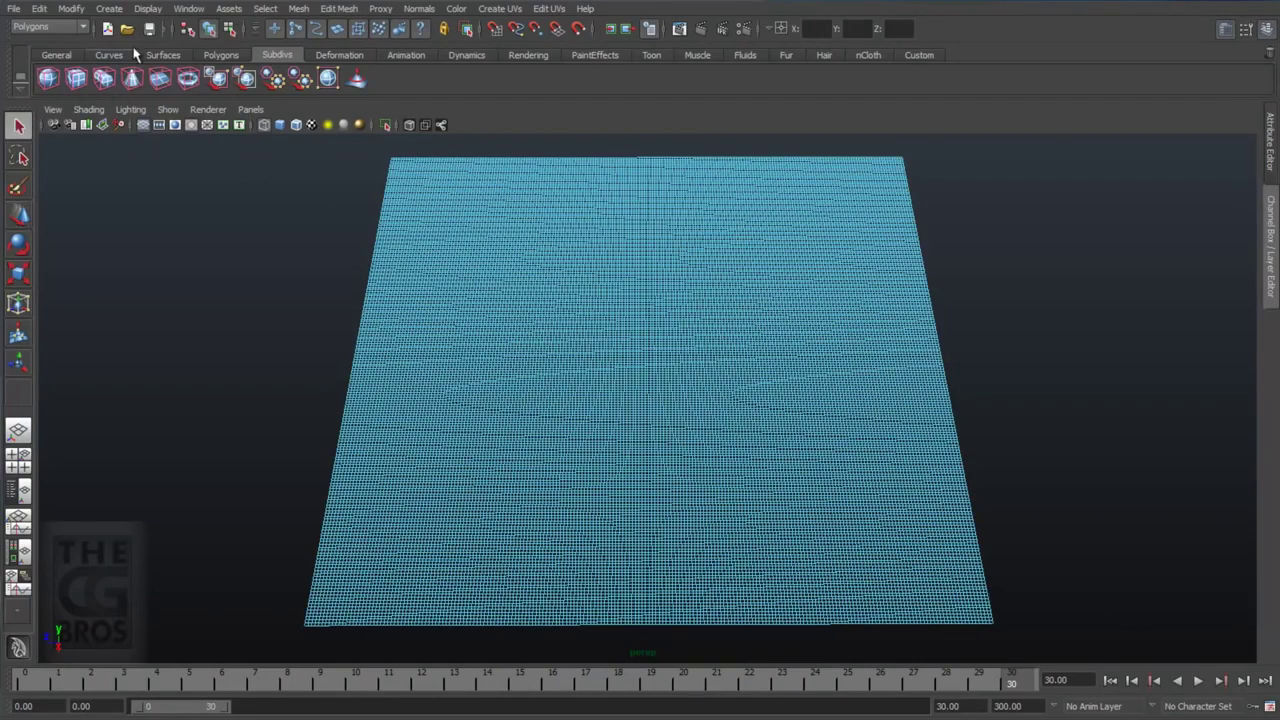
{"action": "left_click", "coordinate": [210, 29]}
{"action": "left_click", "coordinate": [82, 28]}
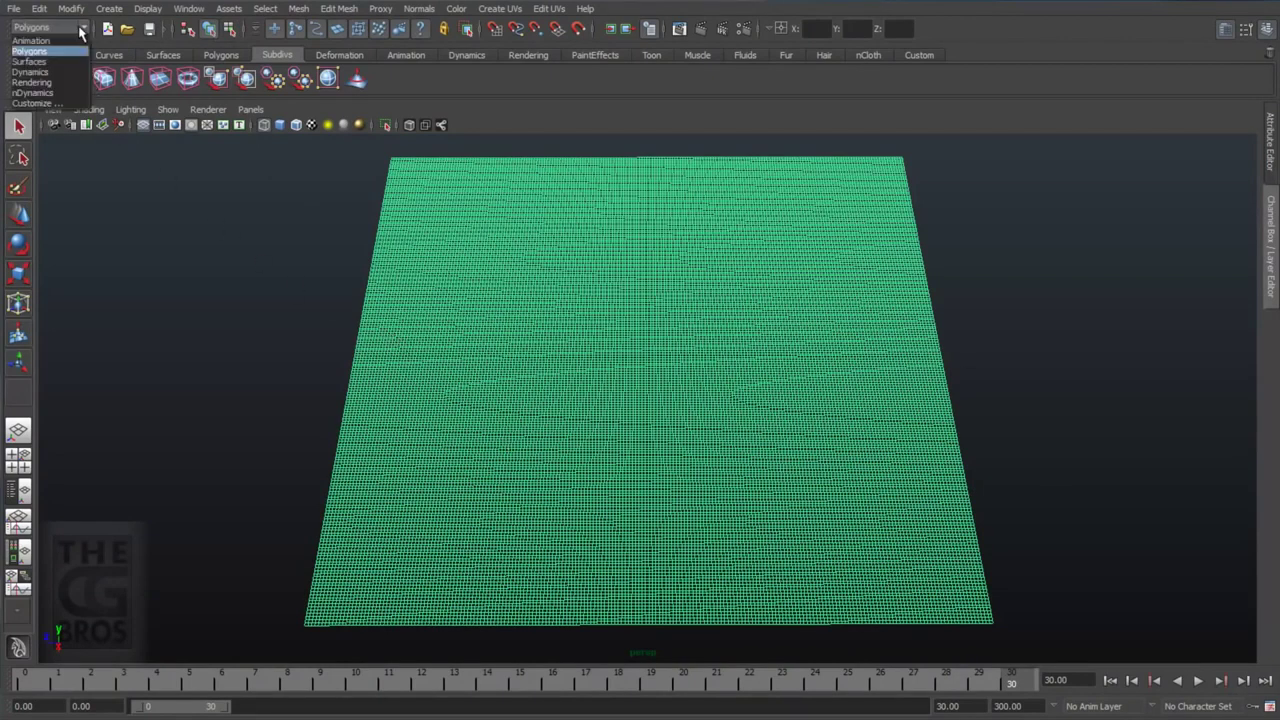
{"action": "left_click", "coordinate": [52, 93]}
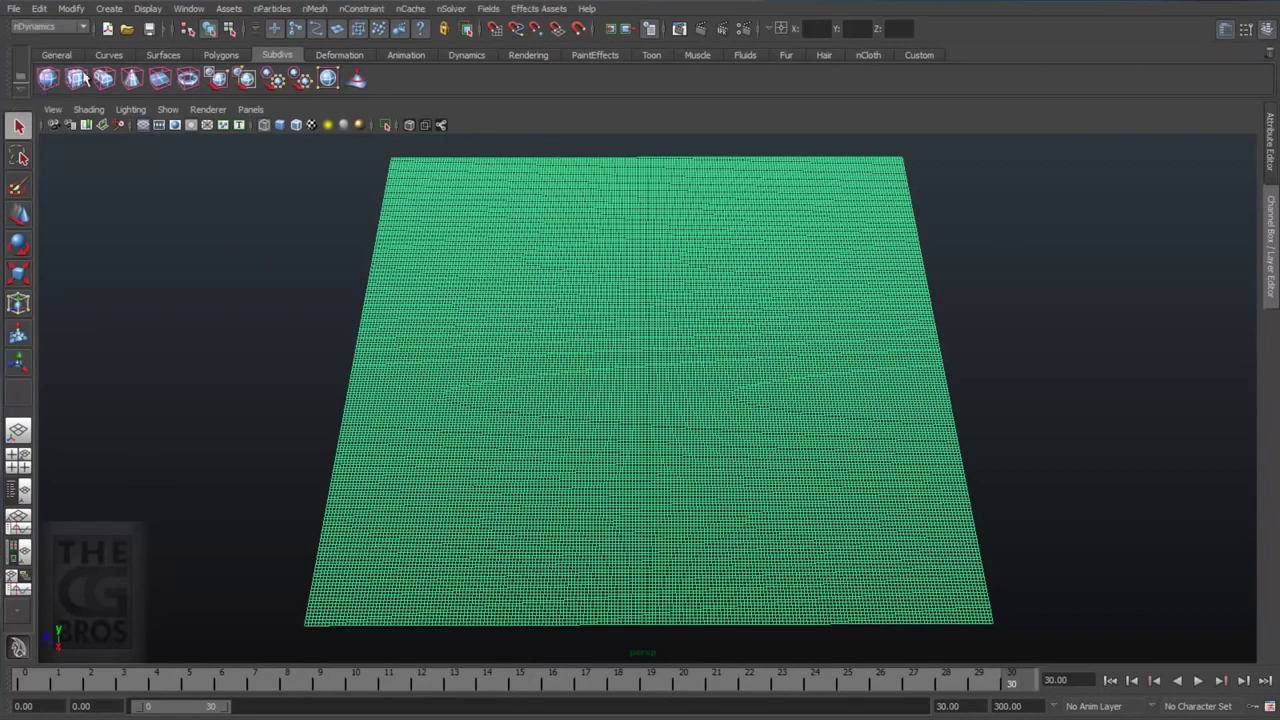
{"action": "left_click", "coordinate": [314, 9]}
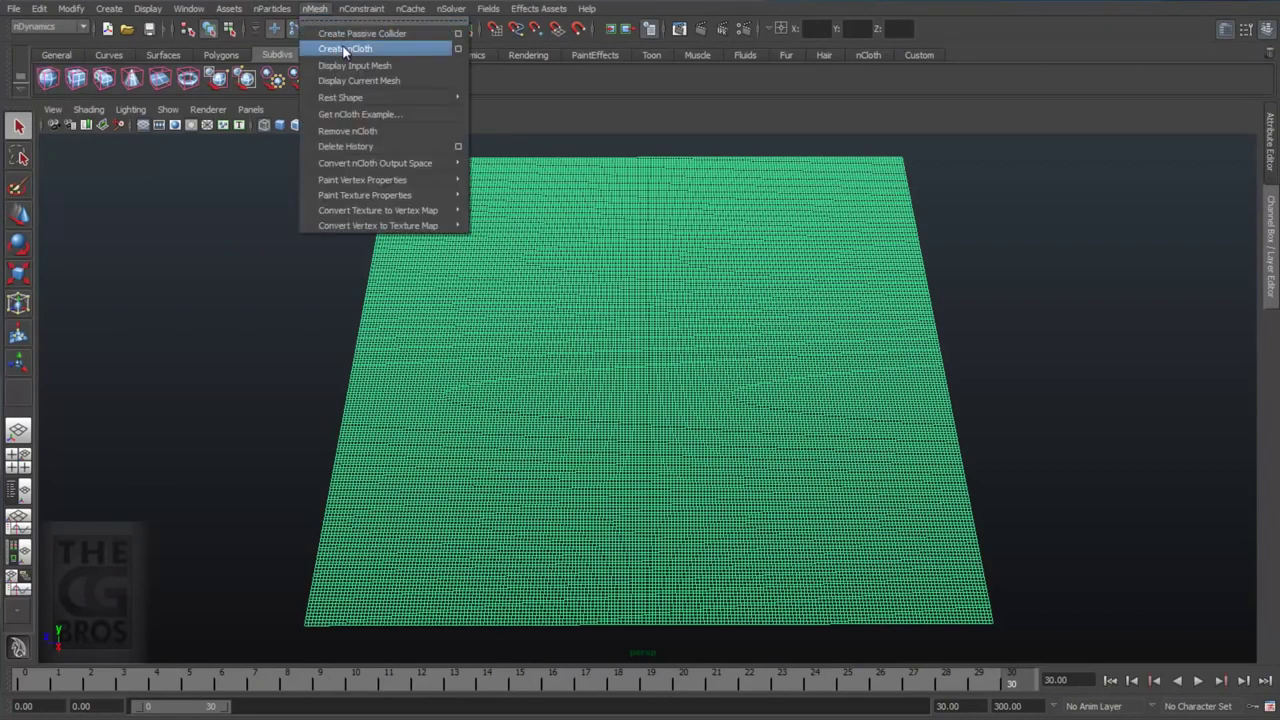
{"action": "left_click", "coordinate": [344, 50]}
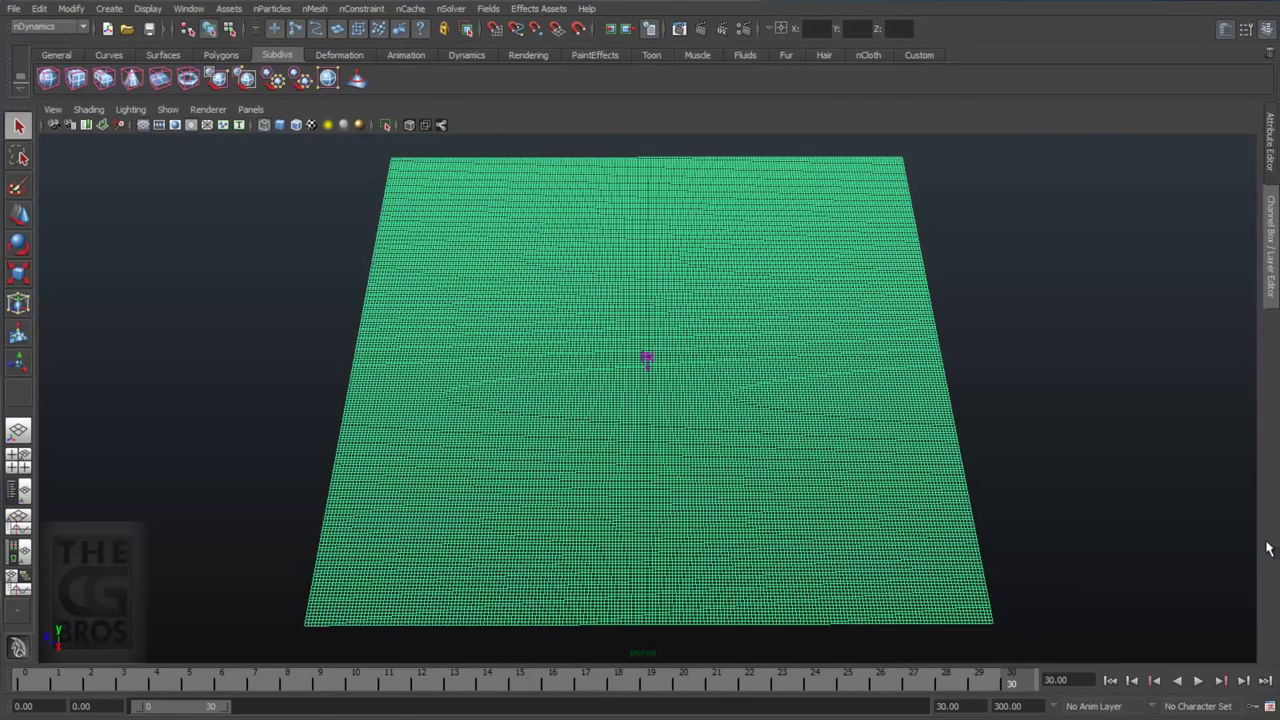
Turn off collisions on the cloth's nClothShape1 collision settings.
{"action": "left_click", "coordinate": [1271, 157]}
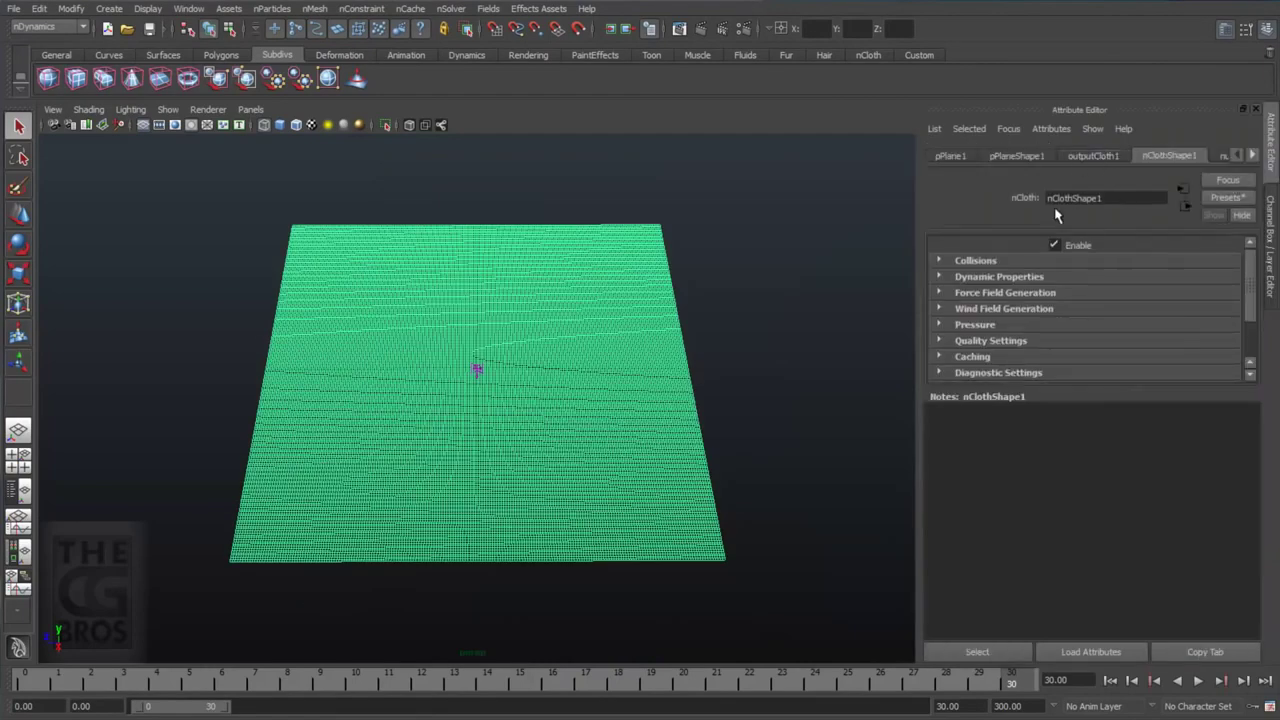
{"action": "left_click", "coordinate": [940, 260]}
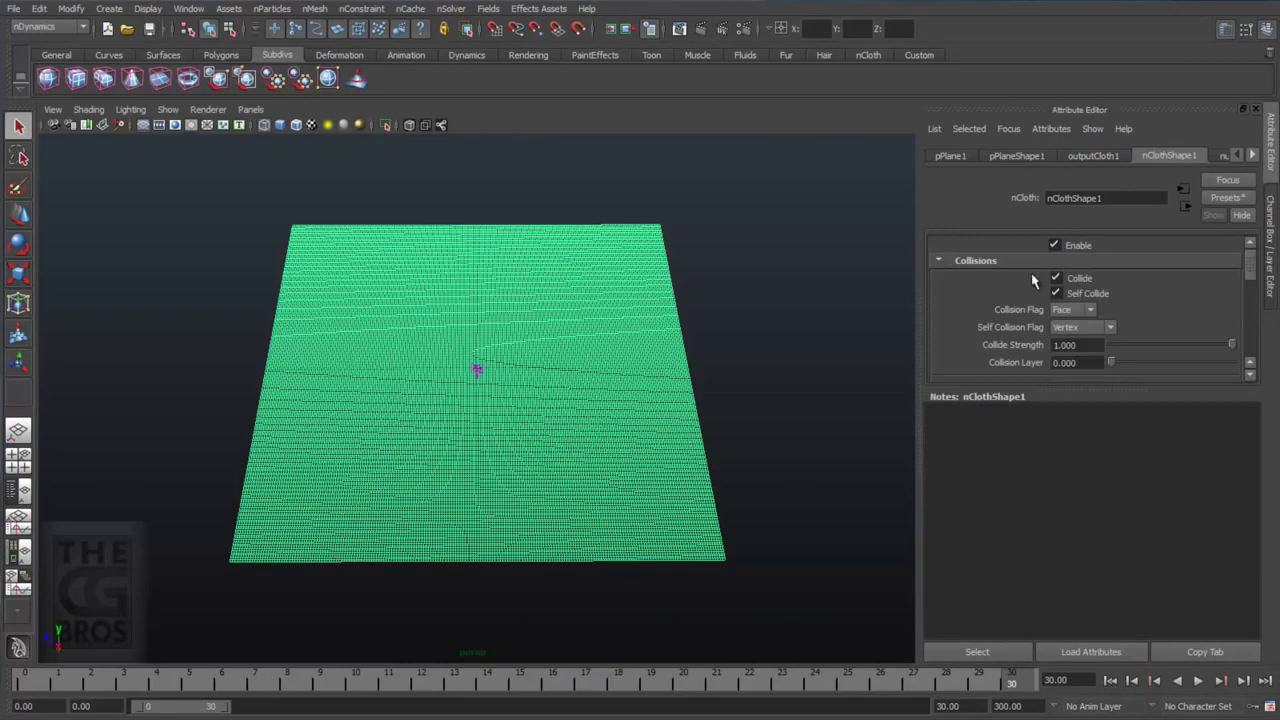
{"action": "left_click", "coordinate": [1057, 280]}
{"action": "left_click_drag", "start_coordinate": [1206, 392], "coordinate": [1230, 556]}
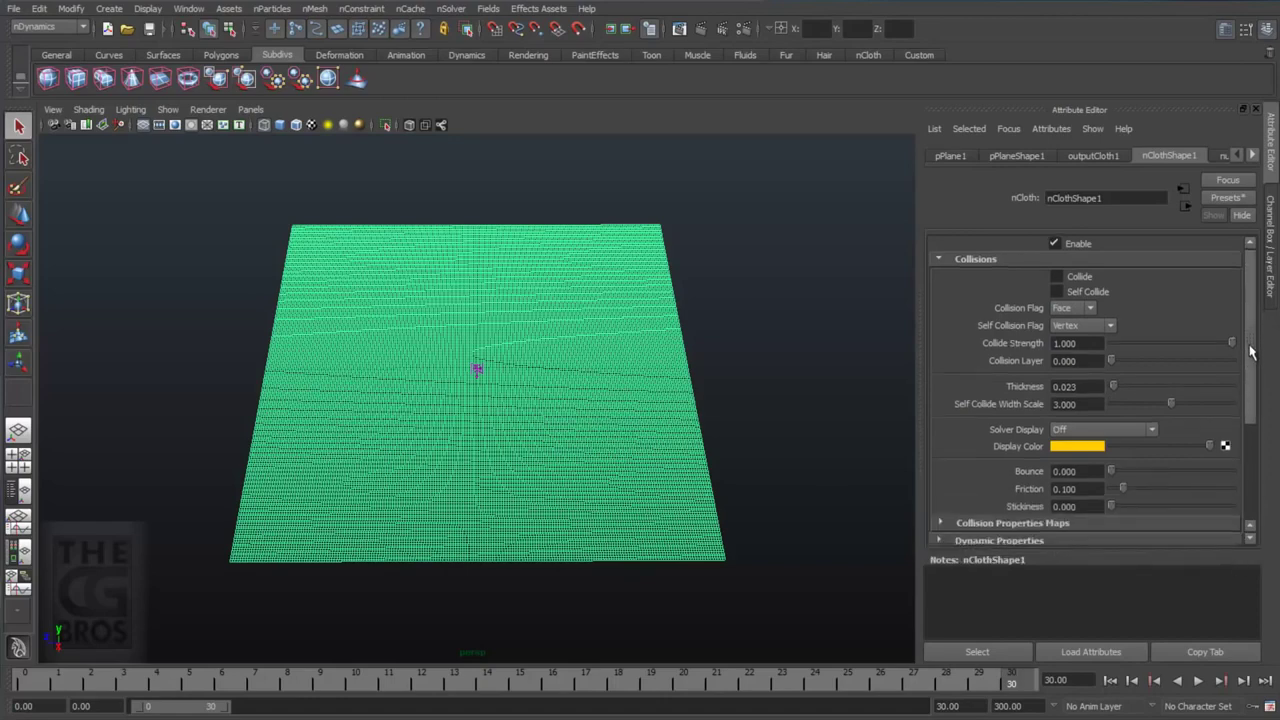
{"action": "scroll", "coordinate": [1253, 360], "scroll_direction": "down", "scroll_amount": 2}
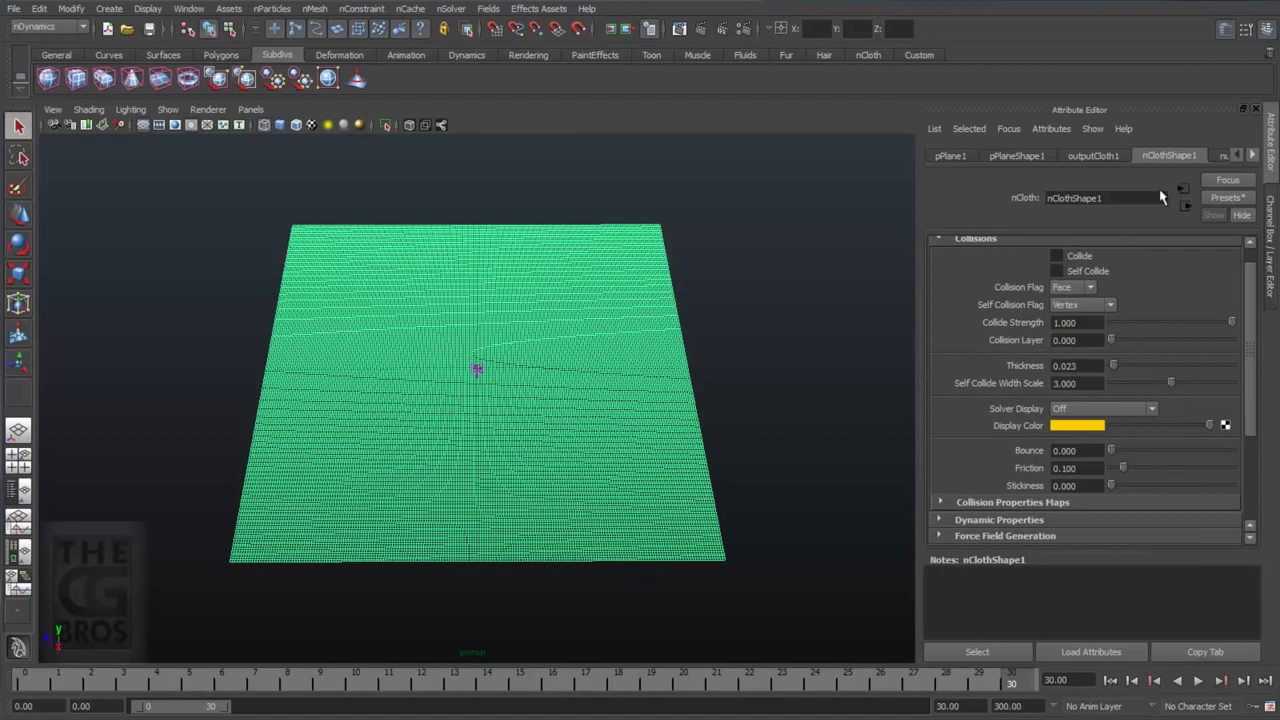
Set the nucleus1 solver's Gravity from 9.8 to 0.
{"action": "left_click", "coordinate": [1252, 155]}
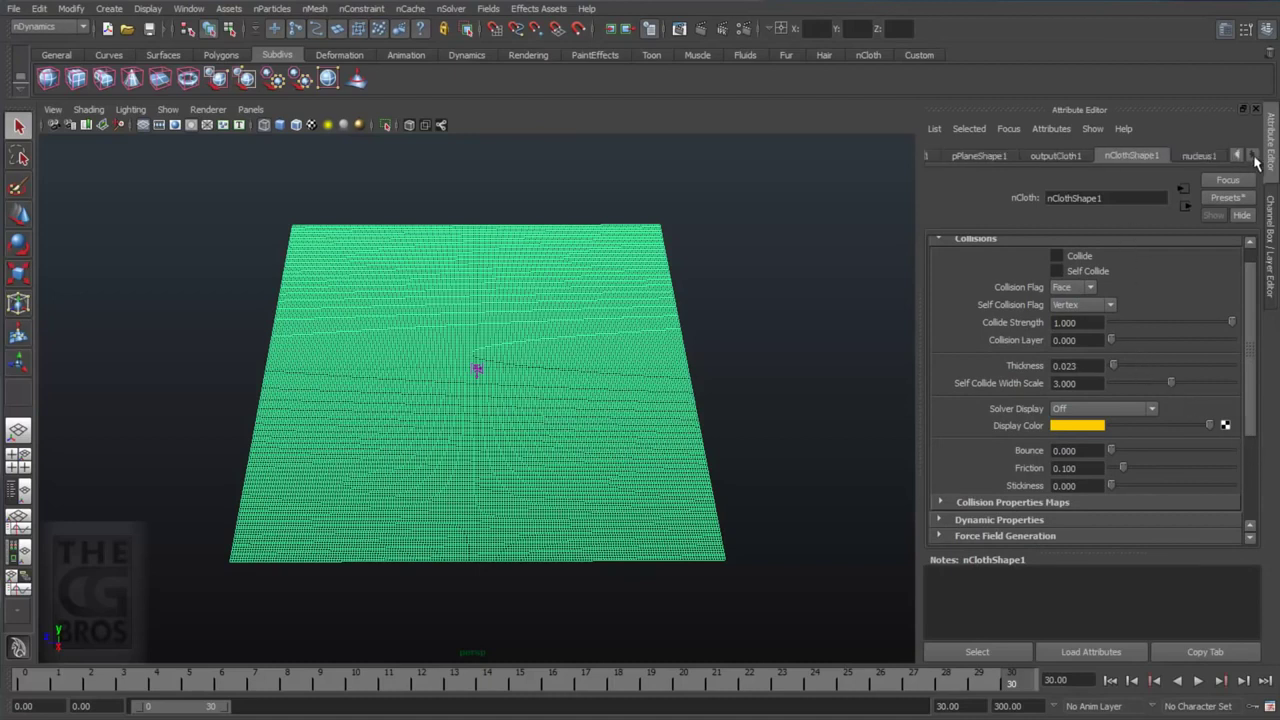
{"action": "left_click", "coordinate": [1199, 157]}
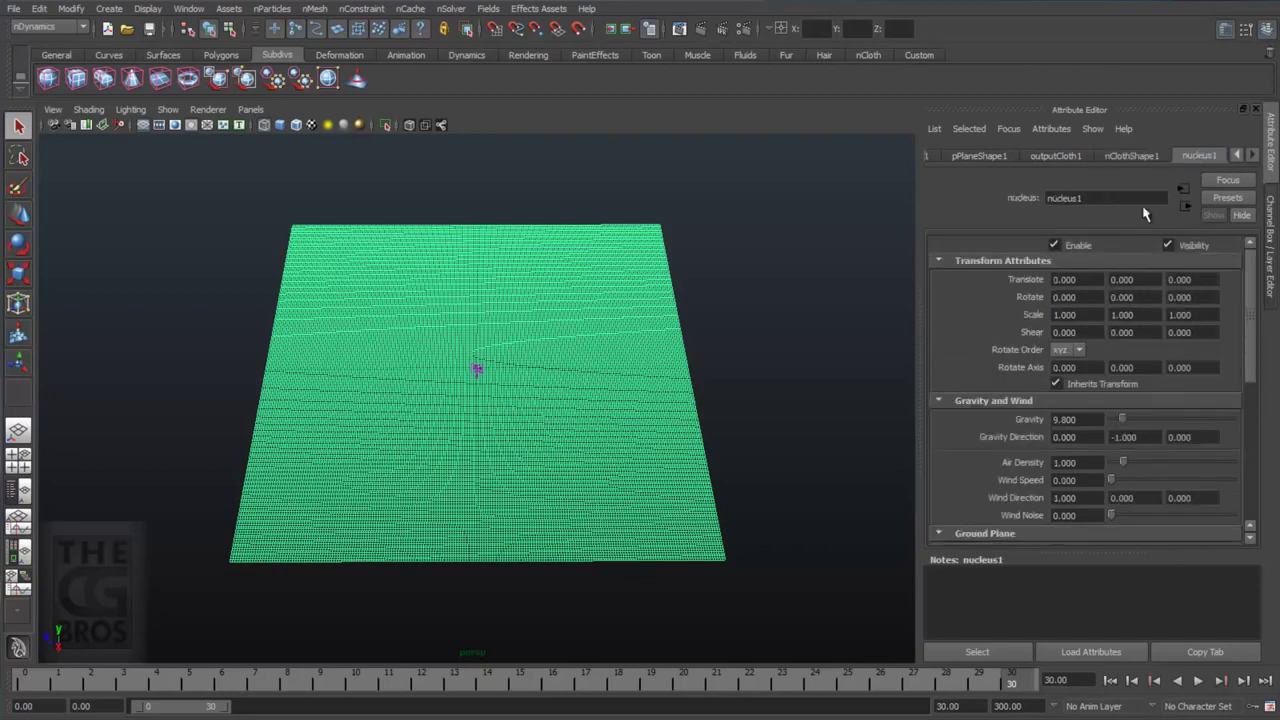
{"action": "left_click_drag", "start_coordinate": [1089, 421], "coordinate": [1034, 404]}
{"action": "type", "text": "0"}
{"action": "key", "text": "Return"}
Add volumeAxisField1 and set its Volume Shape to Sphere.
{"action": "left_click", "coordinate": [488, 8]}
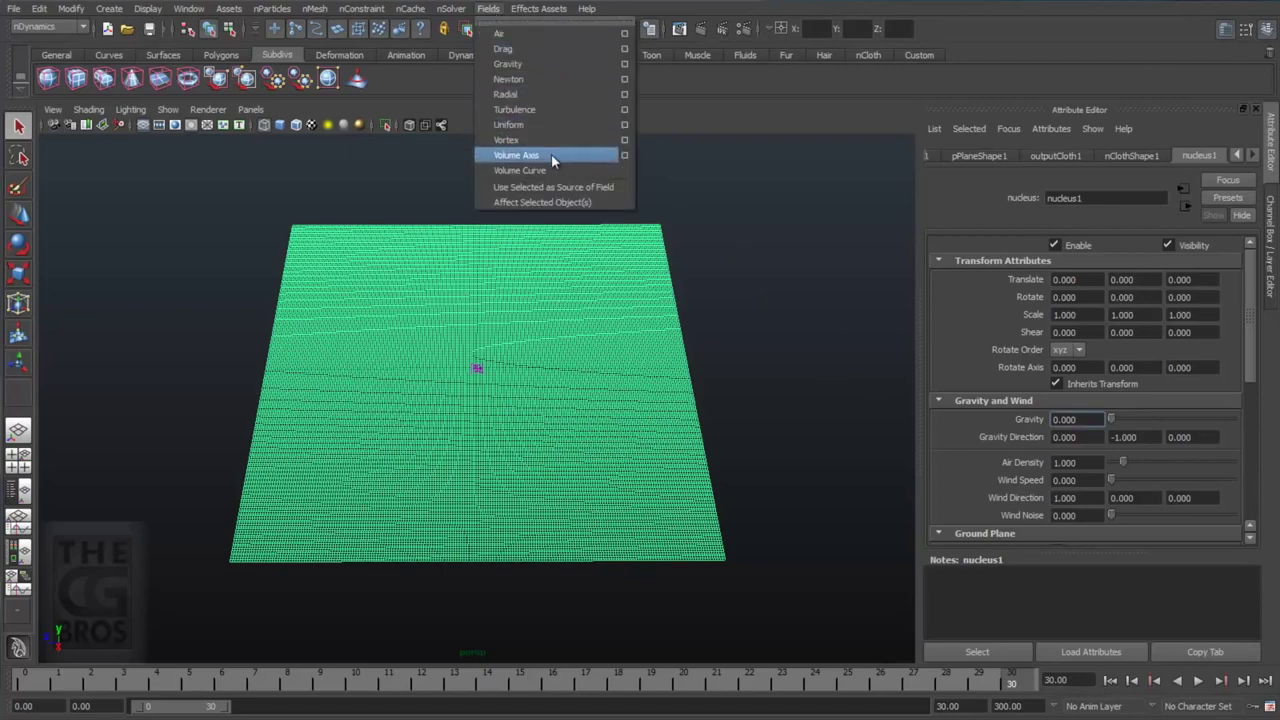
{"action": "key", "text": "Escape"}
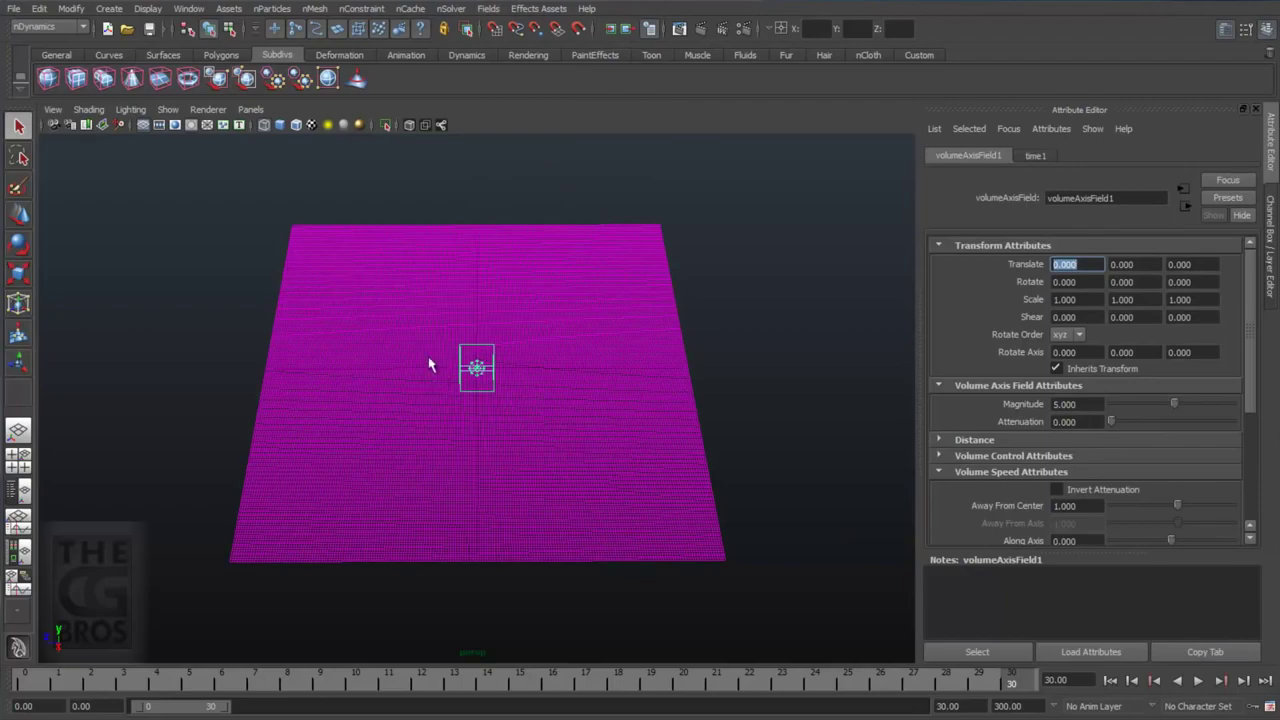
{"action": "right_click_drag", "start_coordinate": [451, 366], "coordinate": [589, 371], "text": "alt"}
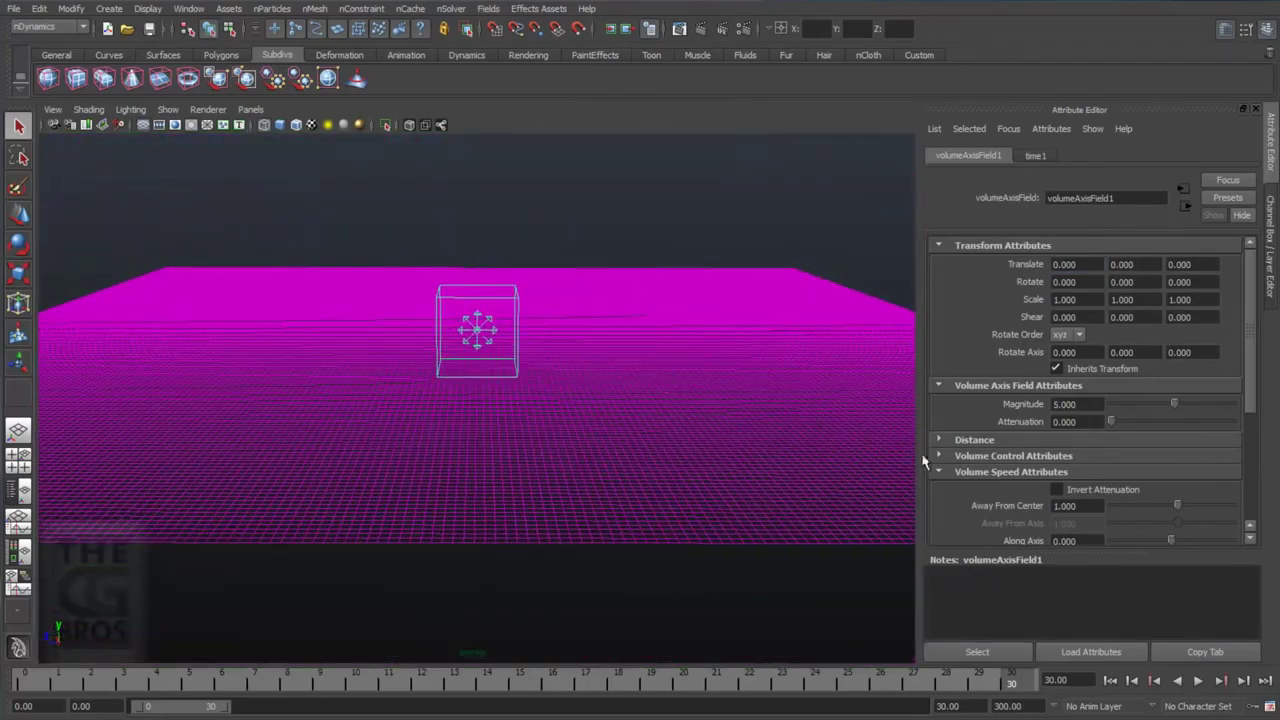
{"action": "left_click_drag", "start_coordinate": [1247, 406], "coordinate": [1245, 450]}
{"action": "left_click", "coordinate": [938, 367]}
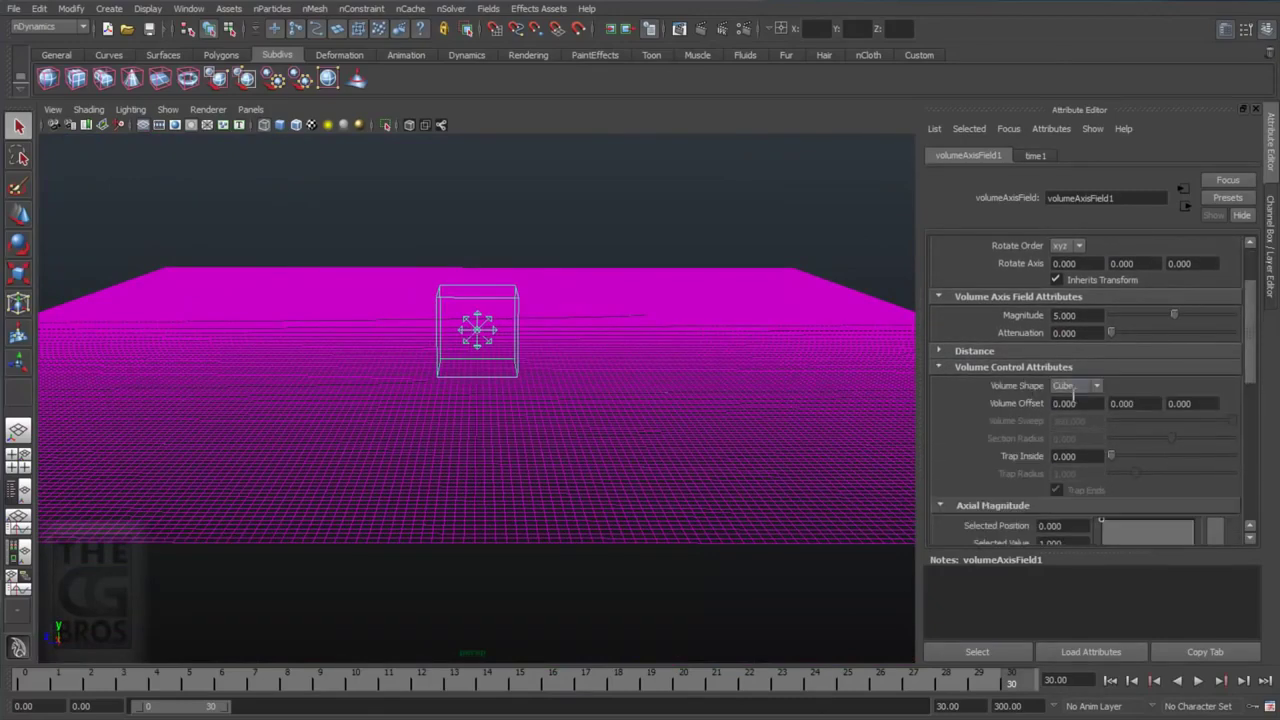
{"action": "left_click", "coordinate": [1073, 388]}
{"action": "left_click", "coordinate": [1080, 423]}
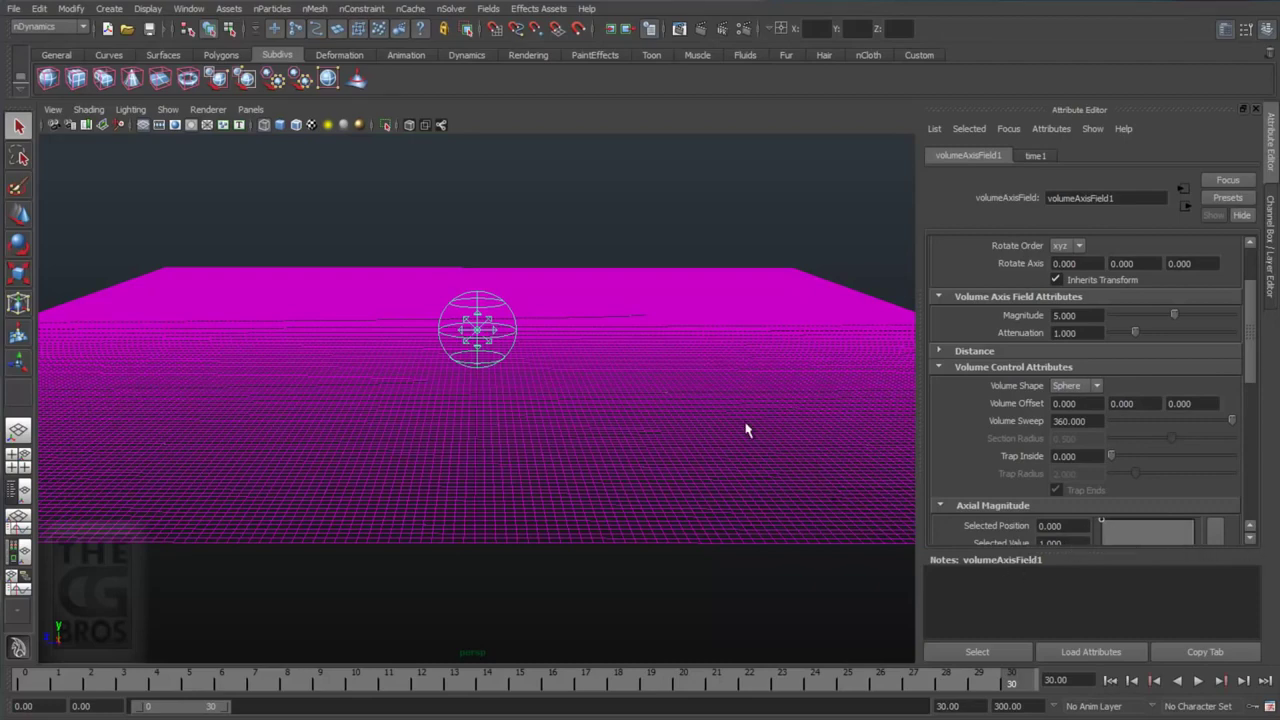
Set the field's Magnitude to 1 and Attenuation to 0.001.
{"action": "left_click_drag", "start_coordinate": [1083, 315], "coordinate": [1008, 322]}
{"action": "type", "text": "1"}
{"action": "key", "text": "Return"}
{"action": "key", "text": "BackSpace"}
{"action": "type", "text": ".001"}
{"action": "key", "text": "Return"}
Set Along Axis to 5, Turbulence to 1 and Turbulence Speed to 0.1.
{"action": "left_click_drag", "start_coordinate": [1250, 374], "coordinate": [1227, 488]}
{"action": "left_click", "coordinate": [1075, 373]}
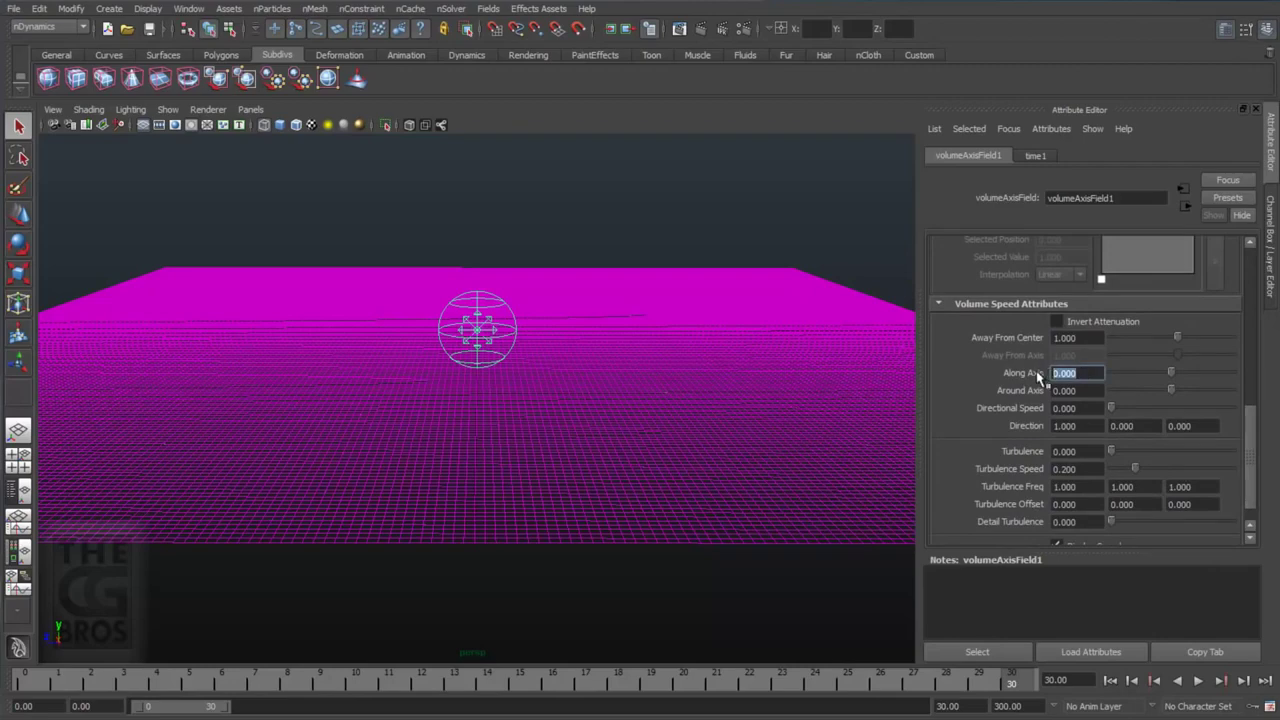
{"action": "type", "text": "5"}
{"action": "key", "text": "Return"}
{"action": "left_click", "coordinate": [1097, 452]}
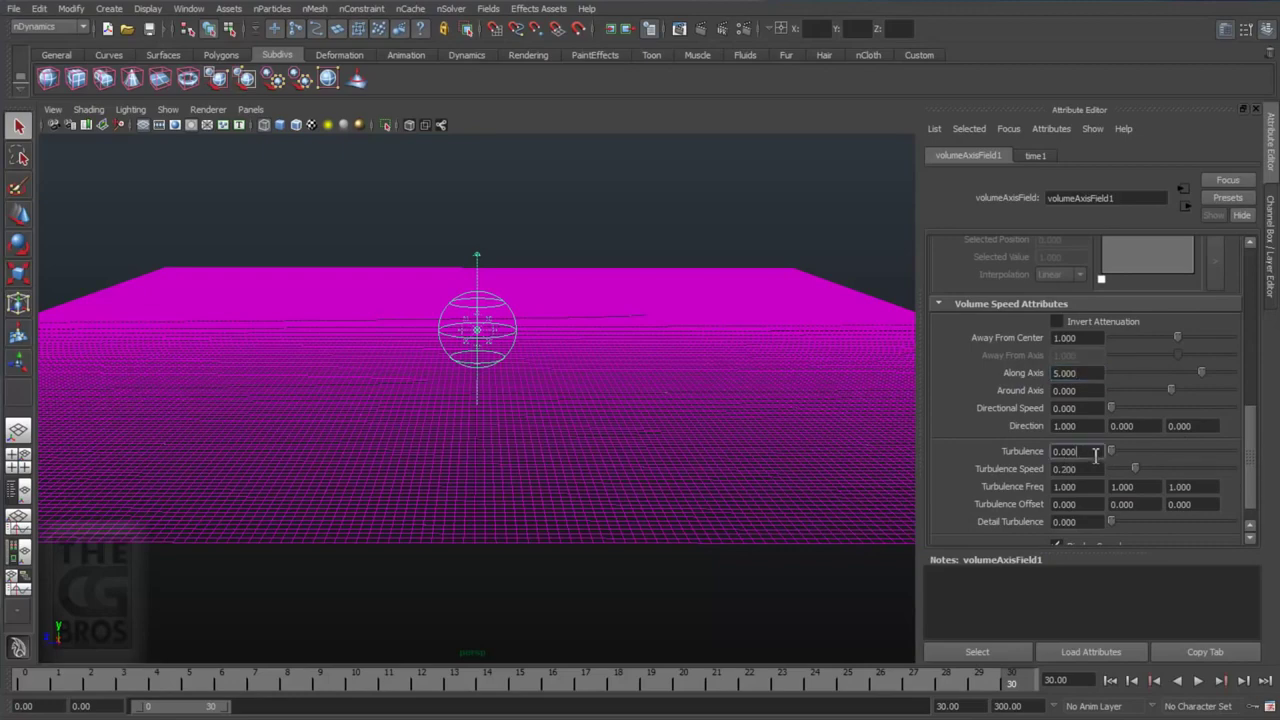
{"action": "type", "text": "1"}
{"action": "key", "text": "Tab"}
{"action": "type", "text": "0.1"}
{"action": "key", "text": "Return"}
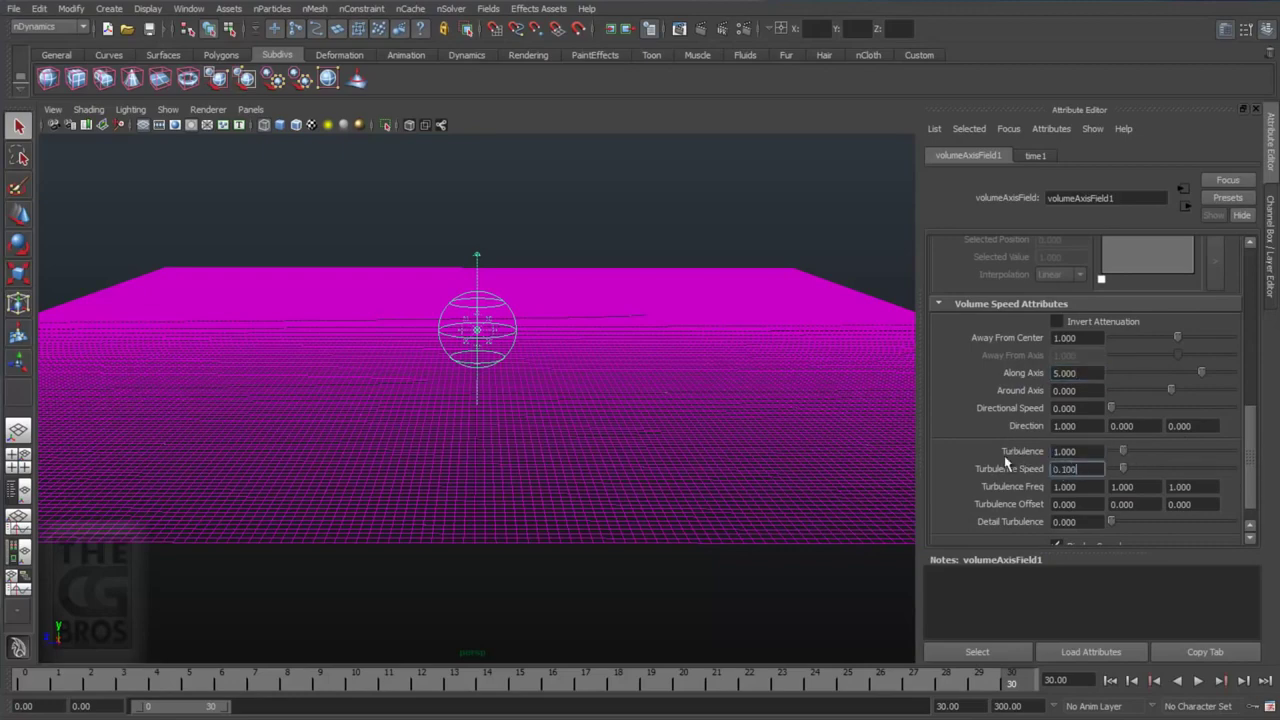
Set Turbulence Freq to 4, 4, 4 on all three axes.
{"action": "left_click", "coordinate": [1068, 489]}
{"action": "type", "text": "4"}
{"action": "key", "text": "Return"}
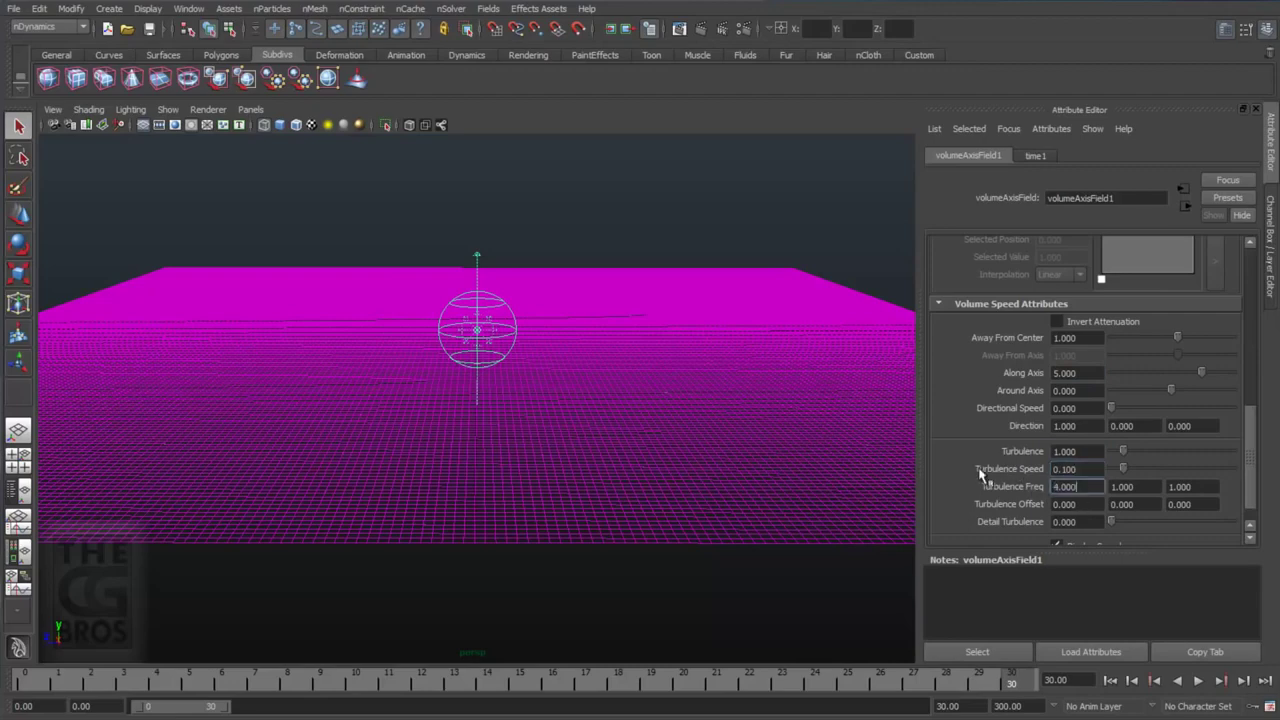
{"action": "key", "text": "Tab"}
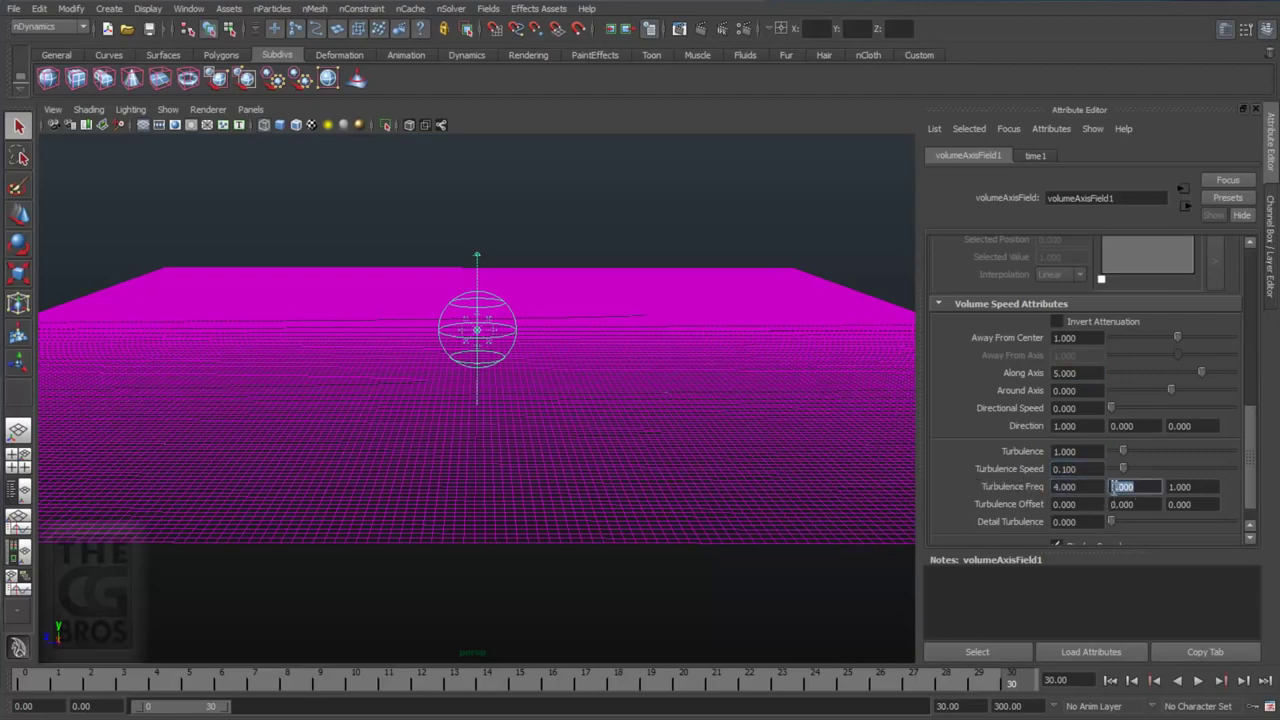
{"action": "type", "text": "4"}
{"action": "key", "text": "Tab"}
{"action": "type", "text": "4"}
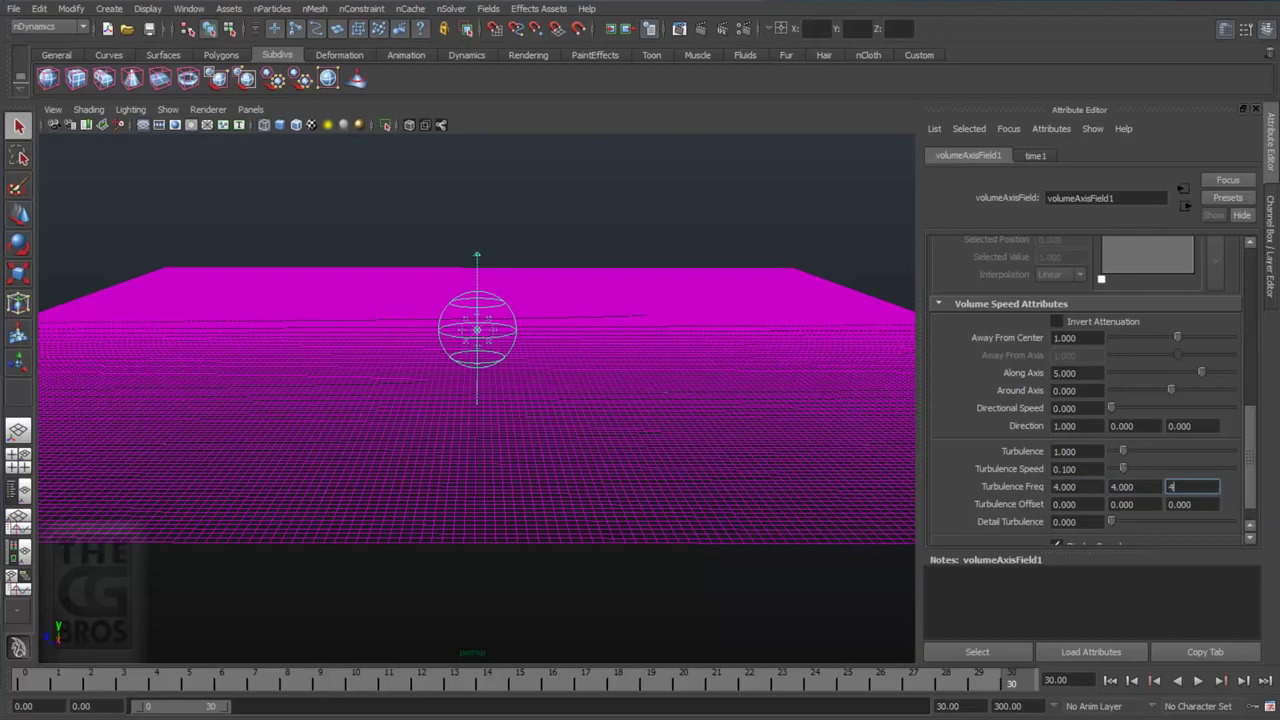
{"action": "key", "text": "Return"}
{"action": "left_click", "coordinate": [18, 273]}
Enlarge the volume axis field and stretch it along X to about 18.8 across the plane.
{"action": "key", "text": "r"}
{"action": "left_click_drag", "start_coordinate": [480, 340], "coordinate": [557, 349]}
{"action": "right_click_drag", "start_coordinate": [557, 349], "coordinate": [446, 387], "text": "alt"}
{"action": "left_click_drag", "start_coordinate": [446, 387], "coordinate": [504, 415], "text": "alt"}
{"action": "key", "text": "e"}
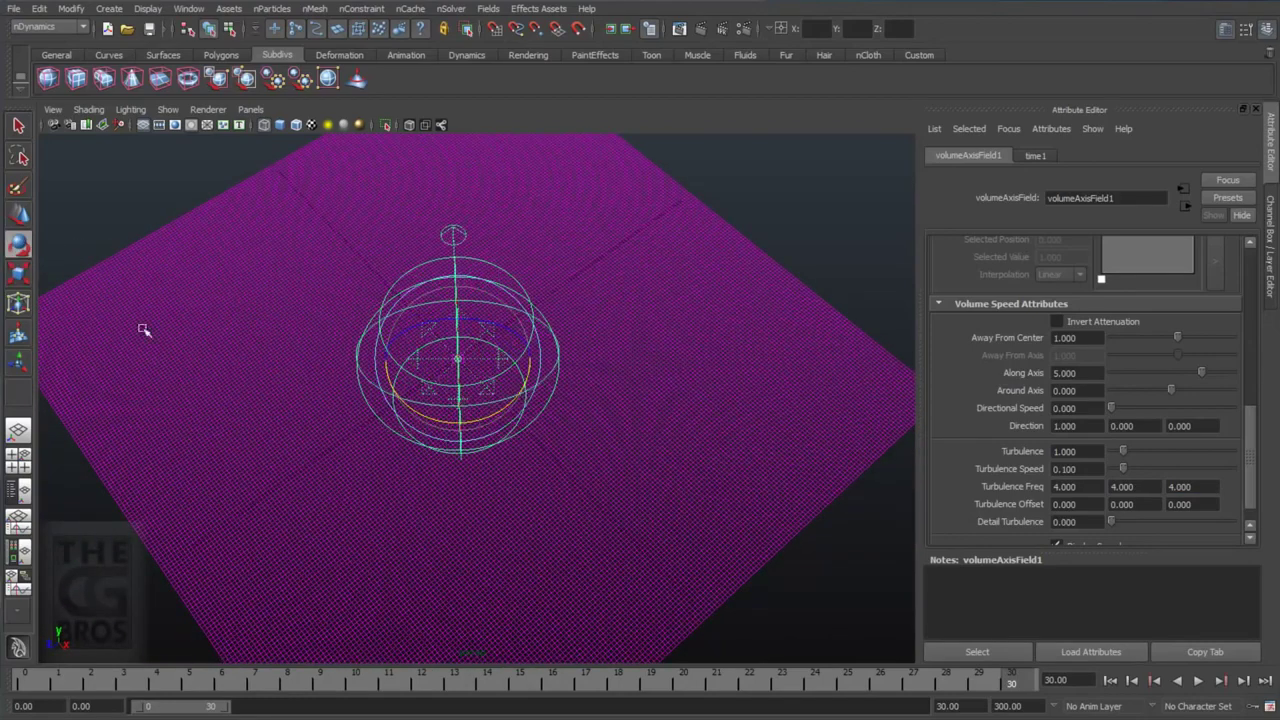
{"action": "left_click", "coordinate": [24, 273]}
{"action": "left_click_drag", "start_coordinate": [531, 356], "coordinate": [820, 377]}
{"action": "left_click_drag", "start_coordinate": [714, 423], "coordinate": [568, 447], "text": "alt"}
Set the field's Rotate Y to 45 in the Channel Box.
{"action": "key", "text": "e"}
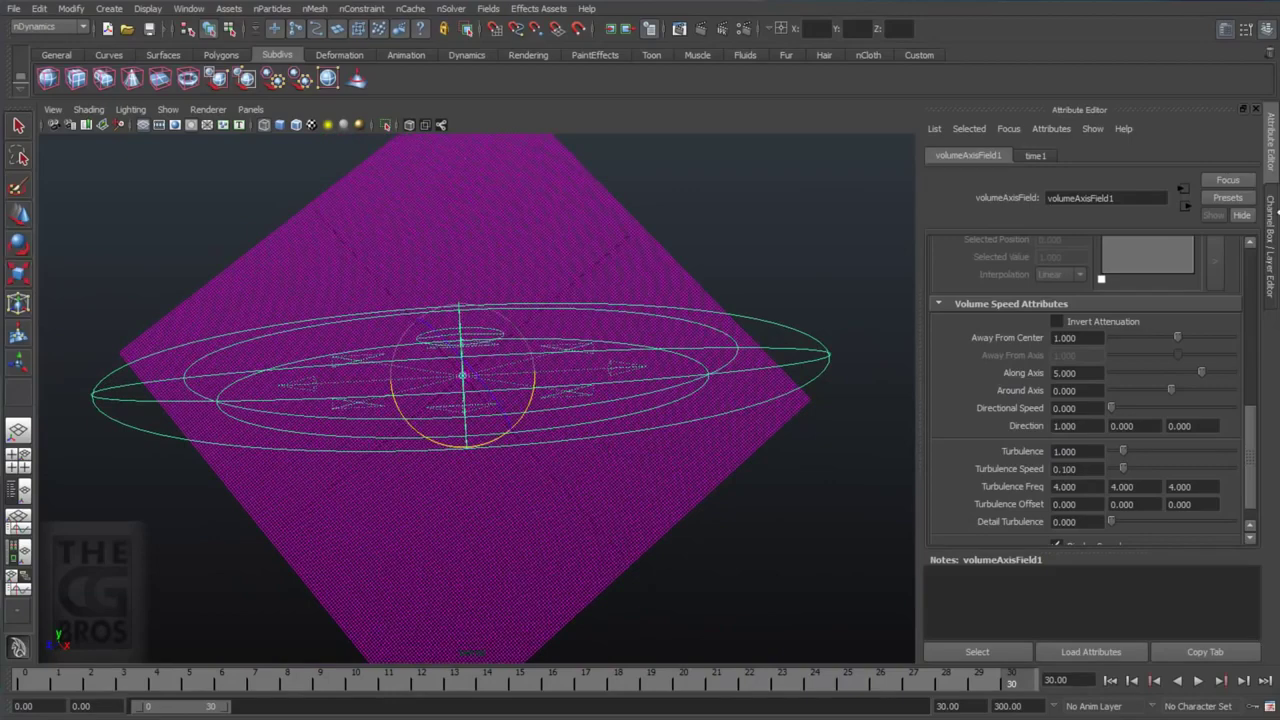
{"action": "left_click", "coordinate": [1275, 210]}
{"action": "left_click", "coordinate": [1226, 225]}
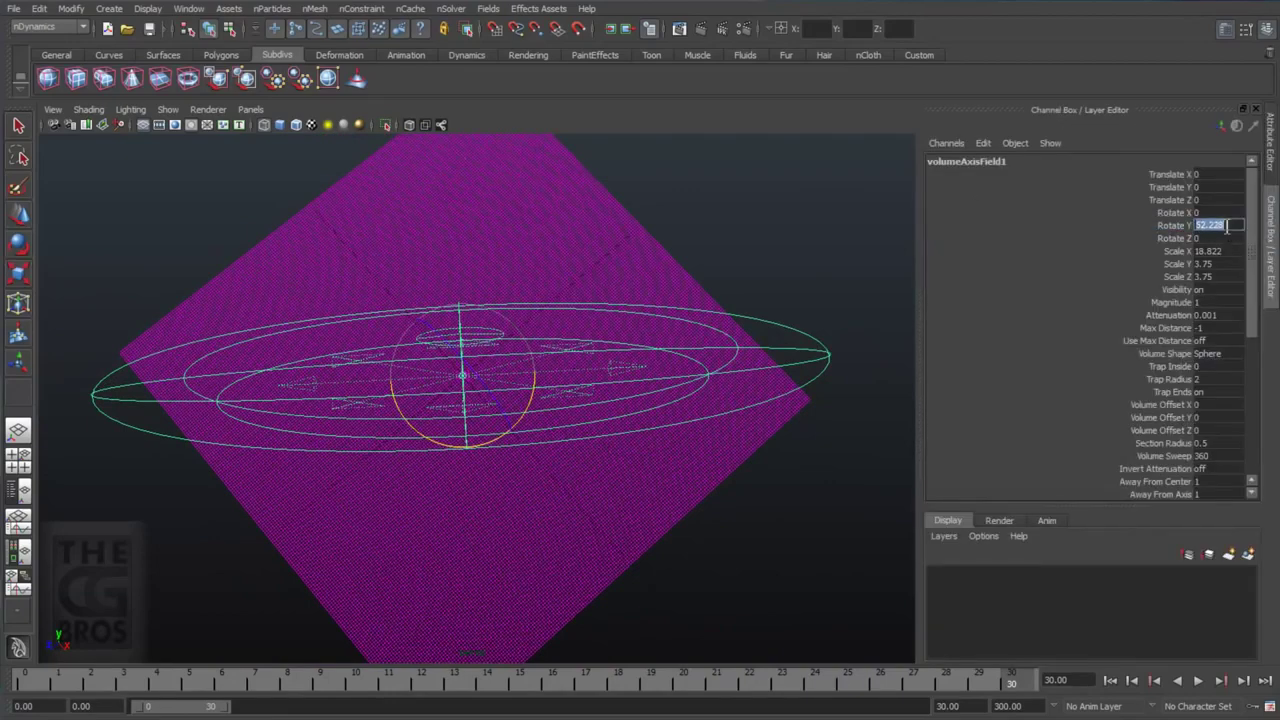
{"action": "type", "text": "45"}
{"action": "key", "text": "Return"}
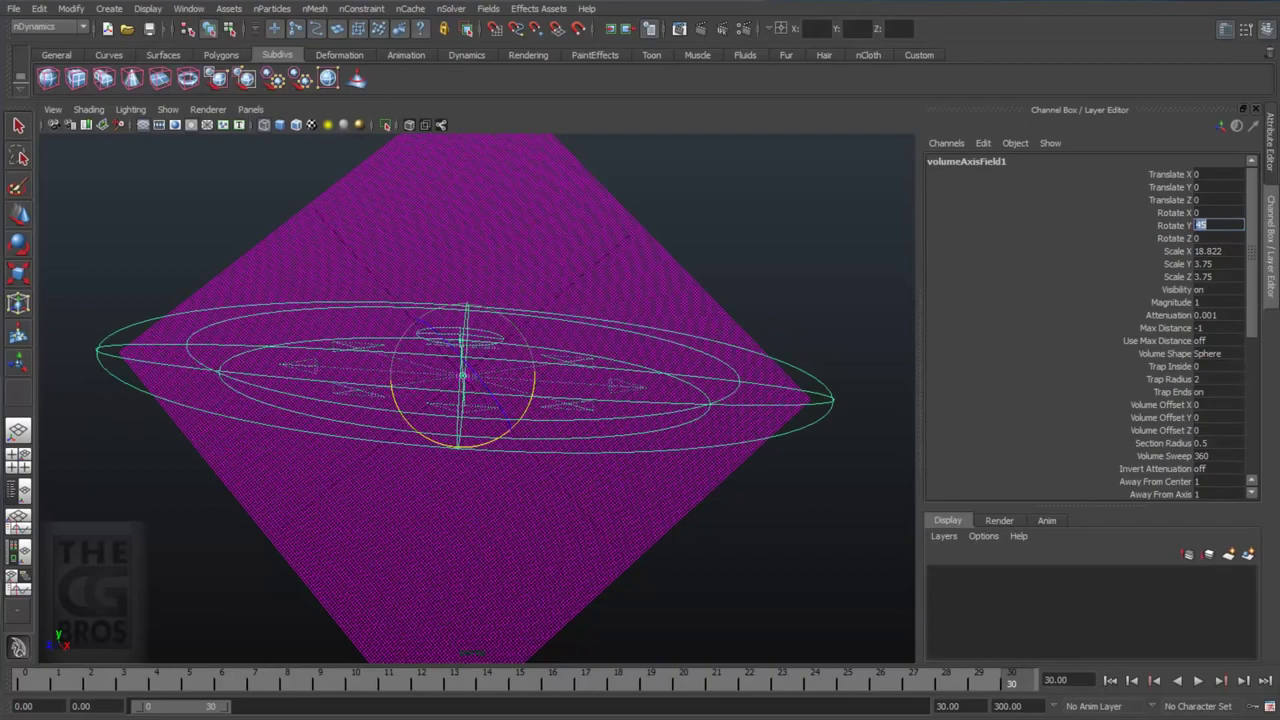